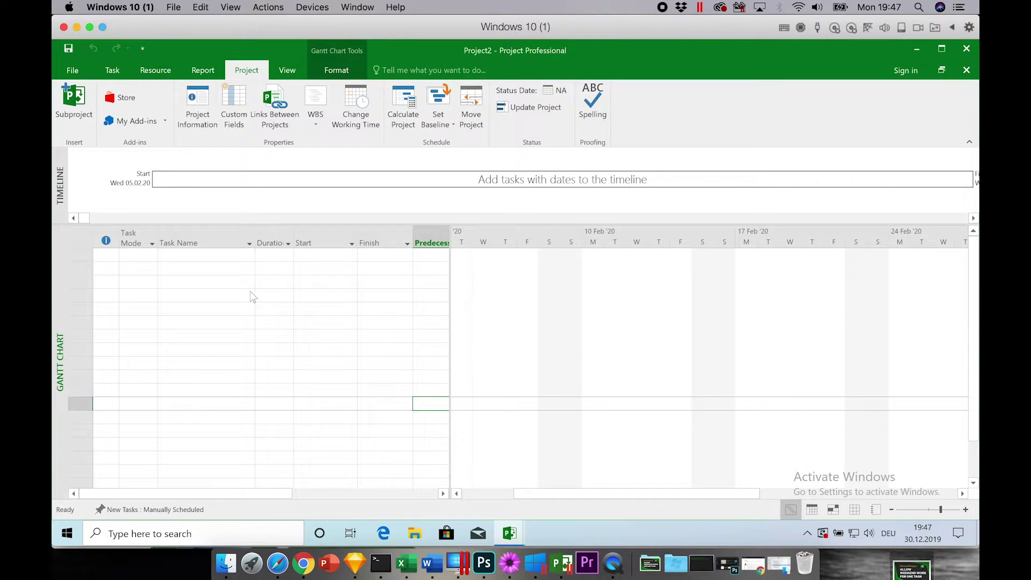
Enter task names 'Paint interior of house', 'Drying phase' and 'Furnish interior' in rows 3–5
{"action": "left_click", "coordinate": [218, 283]}
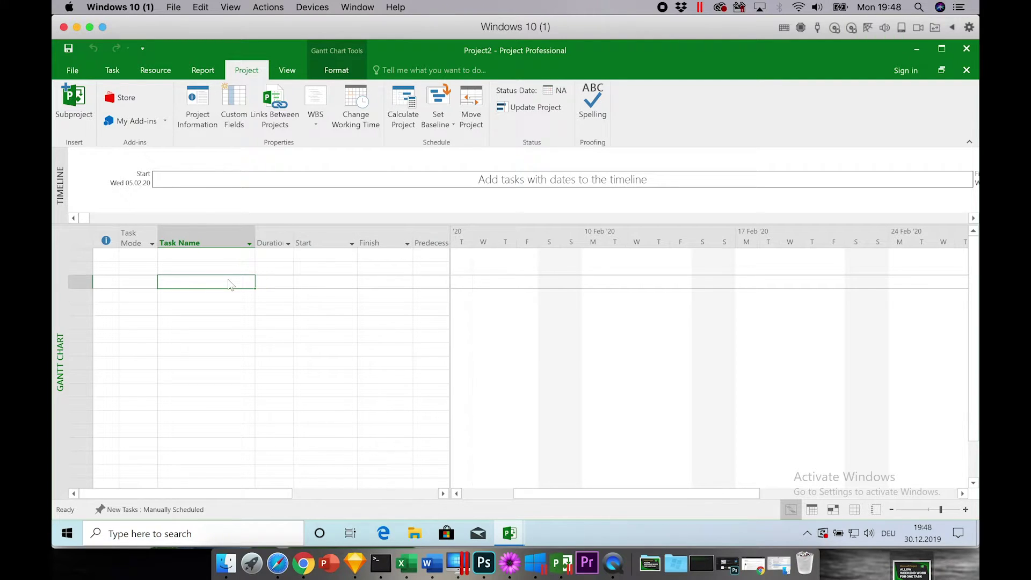
{"action": "type", "text": "Paint"}
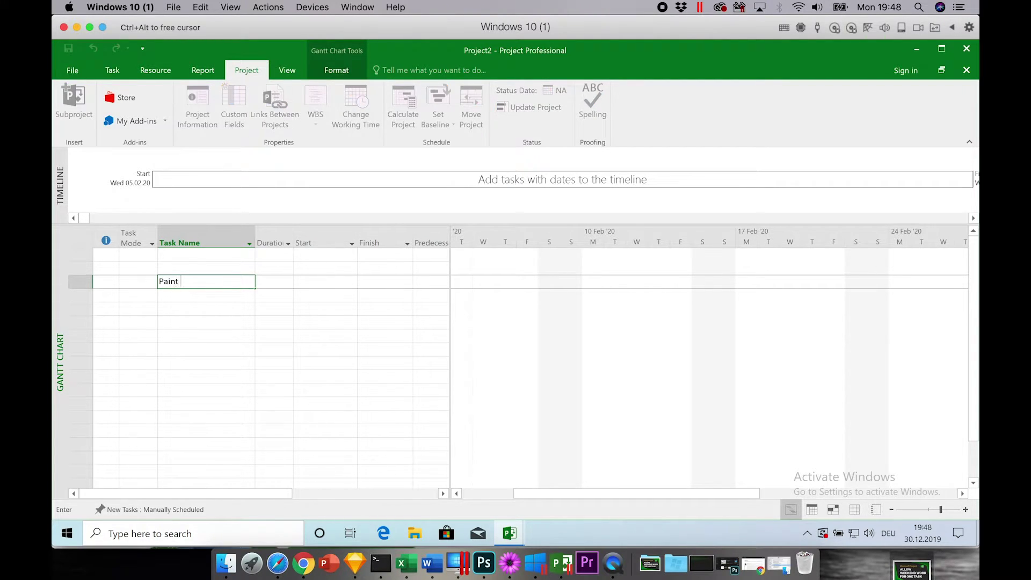
{"action": "type", "text": " interior of house"}
{"action": "left_click", "coordinate": [229, 295]}
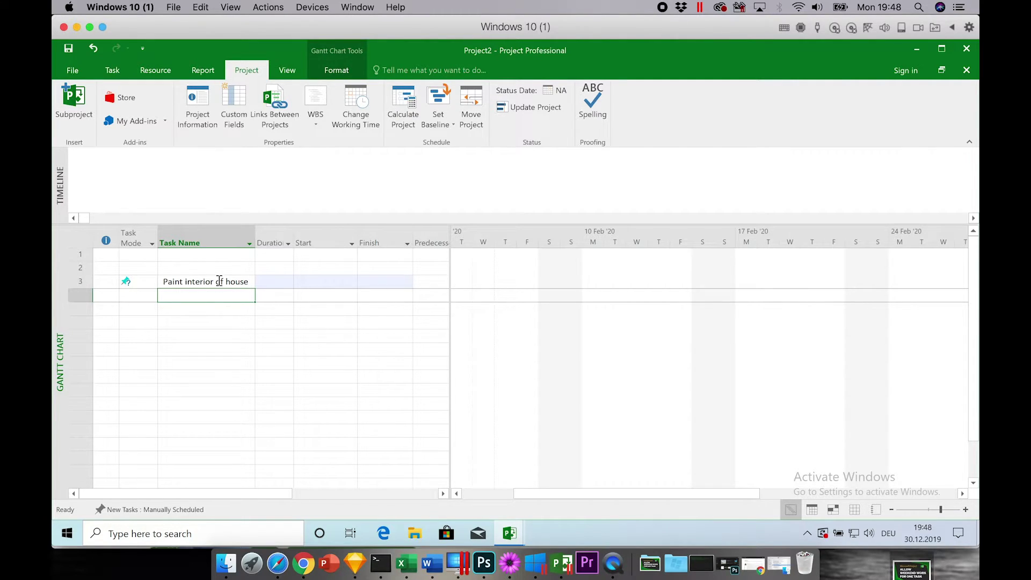
{"action": "type", "text": "Drying phase"}
{"action": "key", "text": "Return"}
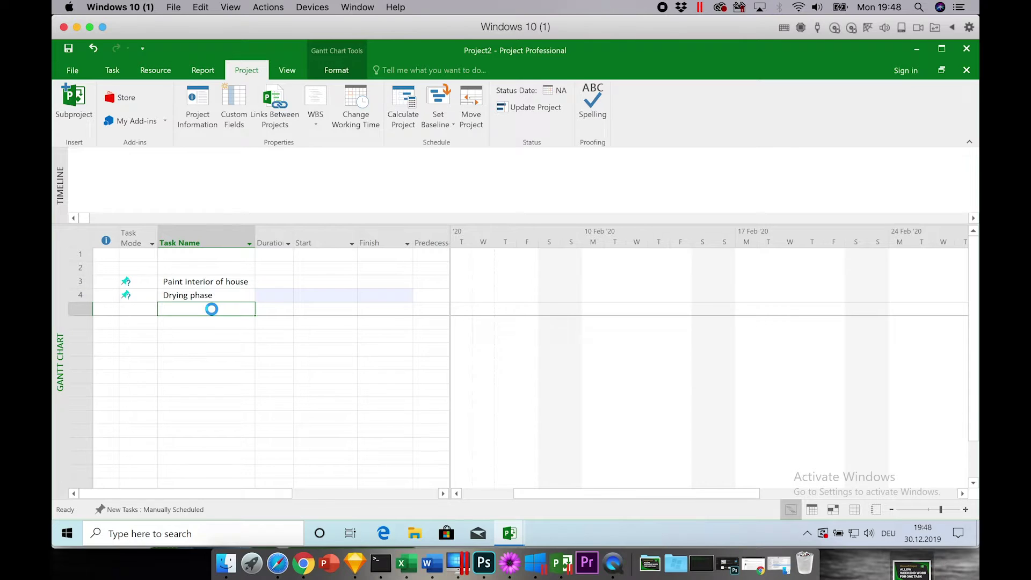
{"action": "type", "text": "Furnis"}
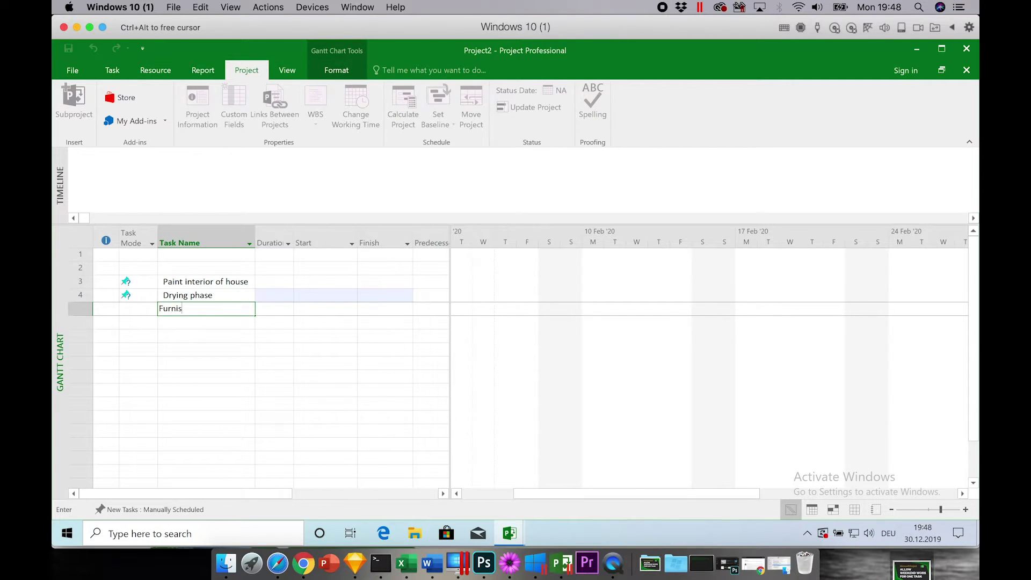
{"action": "type", "text": "h interior"}
{"action": "key", "text": "Return"}
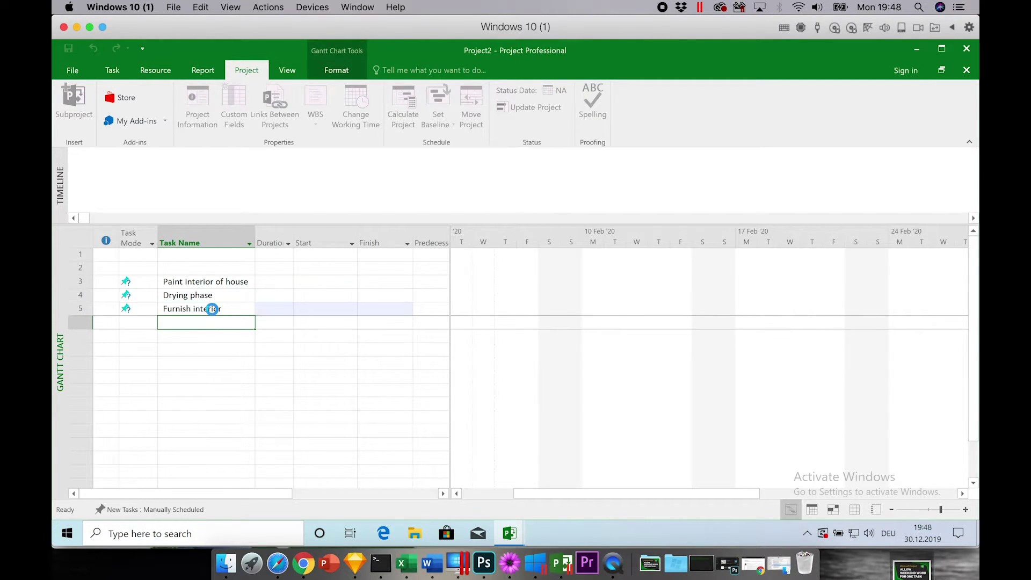
Set the three task durations to 3, 2 and 5 days
{"action": "double_click", "coordinate": [278, 286]}
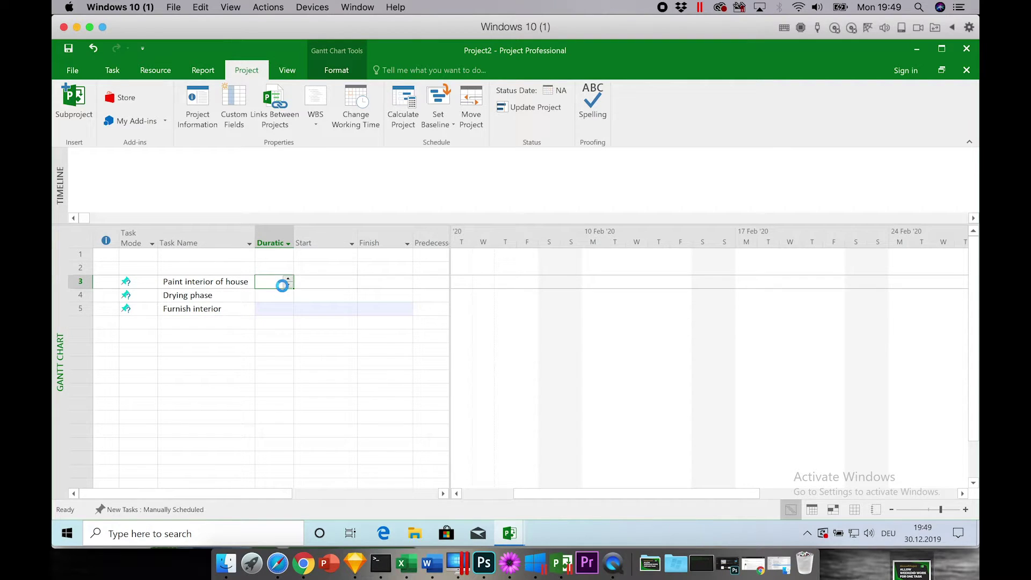
{"action": "type", "text": "3"}
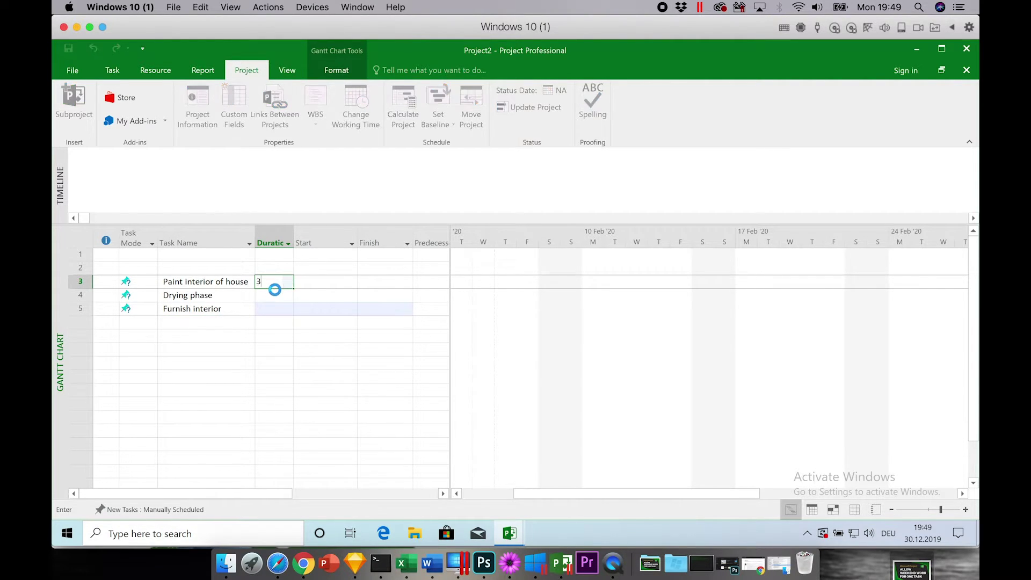
{"action": "key", "text": "Return"}
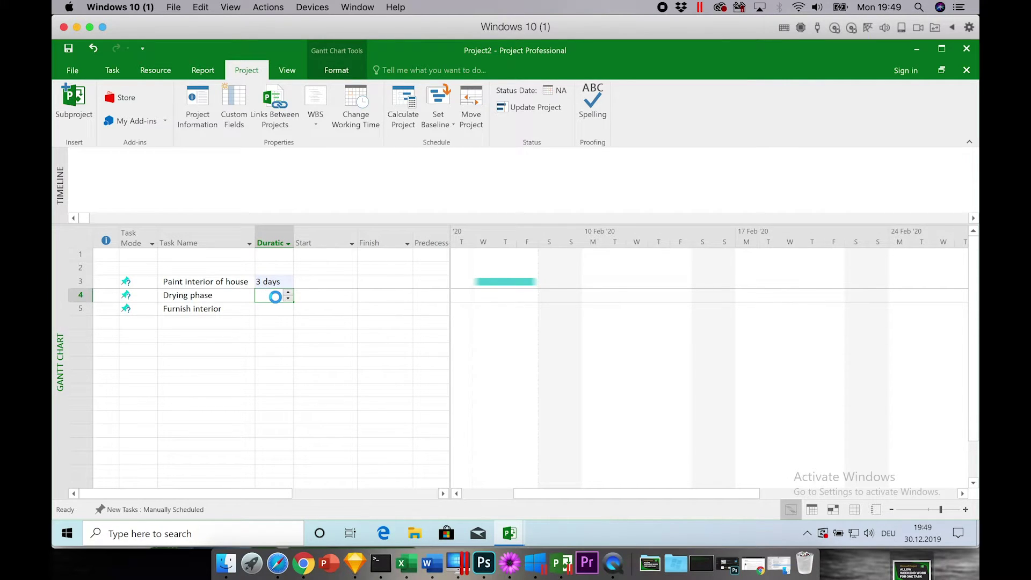
{"action": "type", "text": "2"}
{"action": "key", "text": "Return"}
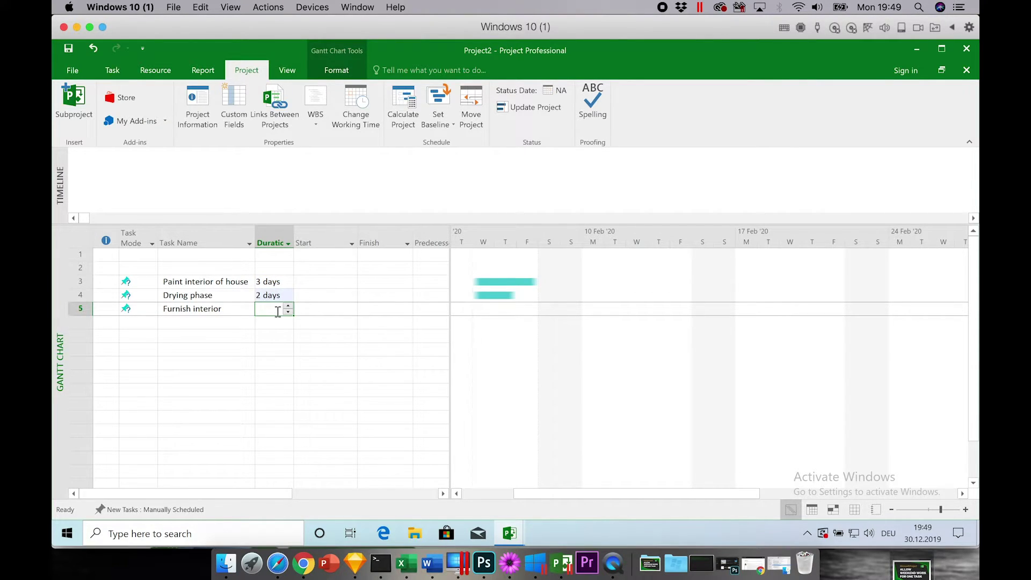
{"action": "type", "text": "5"}
{"action": "key", "text": "Return"}
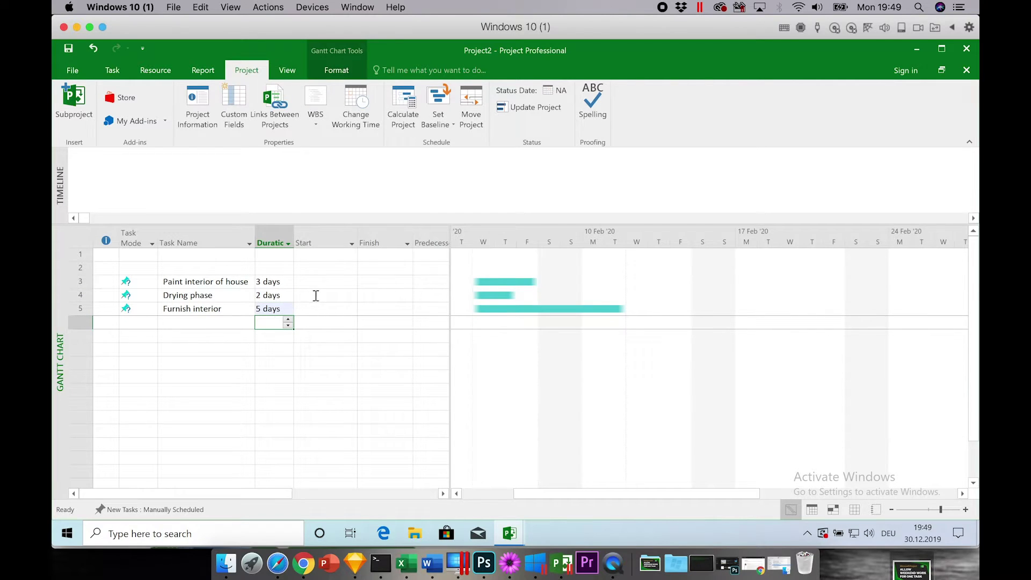
Set Paint interior of house to start on Wed 05.02.20
{"action": "left_click", "coordinate": [317, 282]}
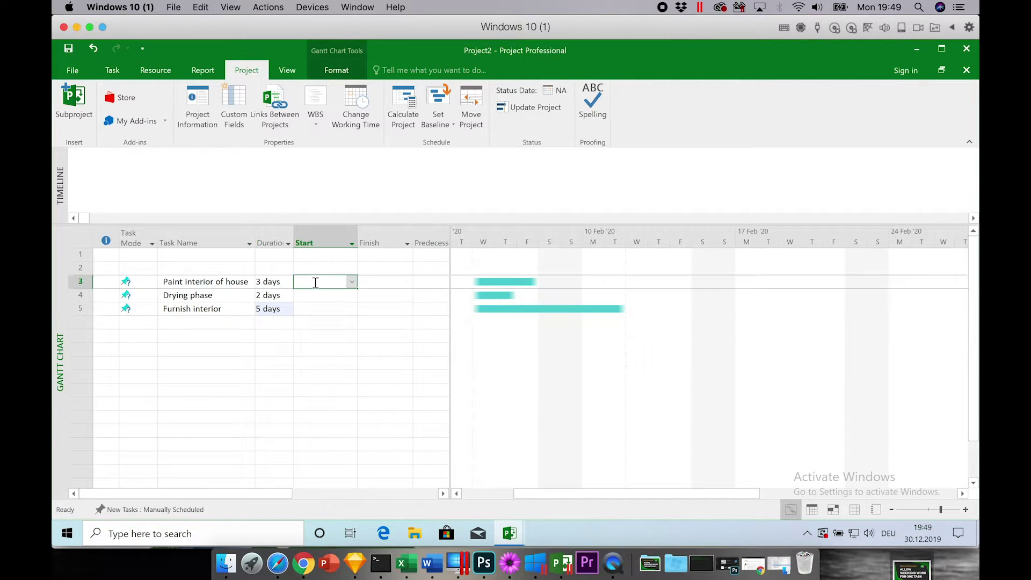
{"action": "left_click", "coordinate": [351, 282]}
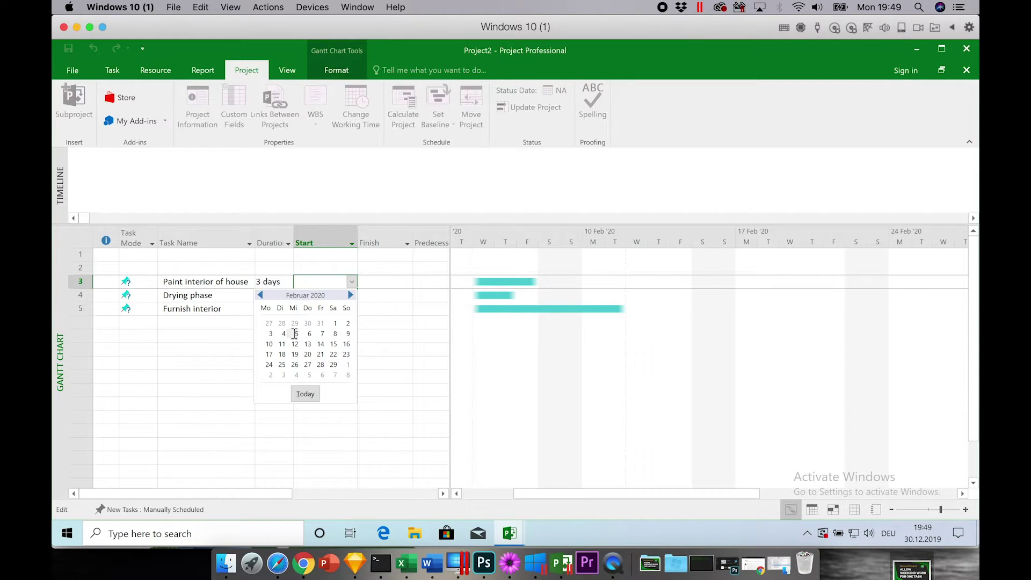
{"action": "left_click", "coordinate": [295, 334]}
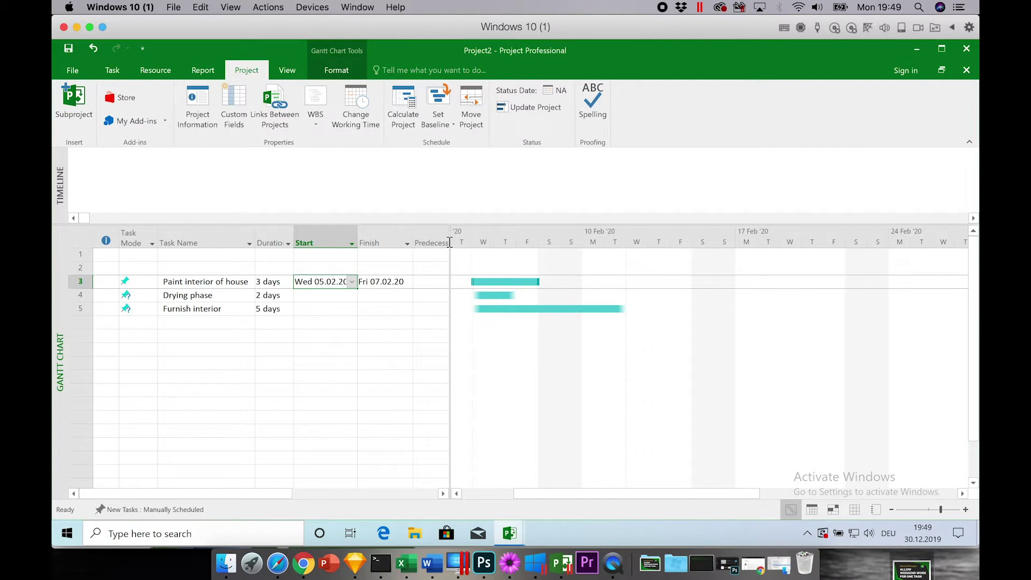
{"action": "left_click", "coordinate": [391, 305]}
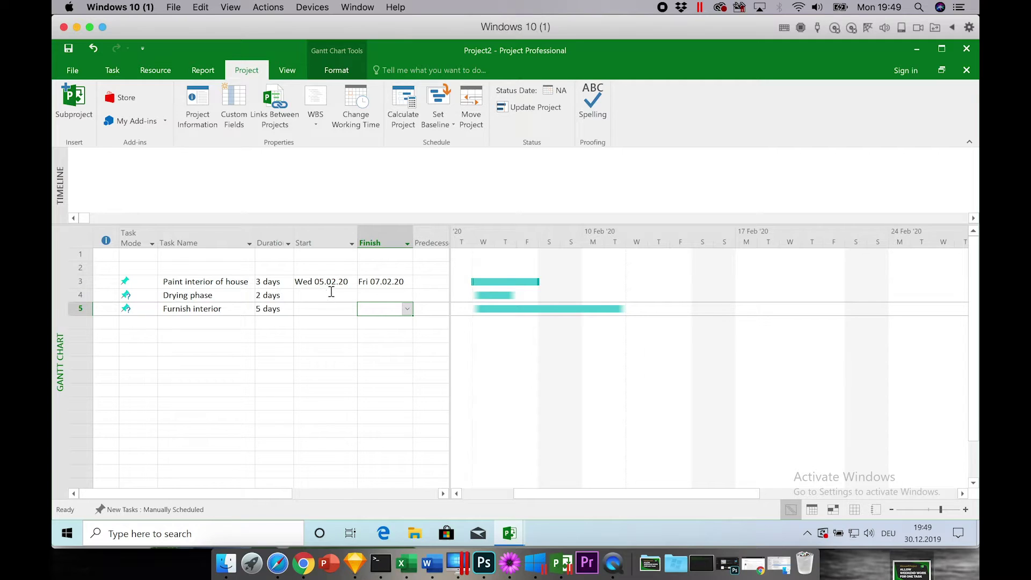
Switch tasks 3–5 to Auto Schedule and link them in sequence
{"action": "left_click", "coordinate": [146, 294]}
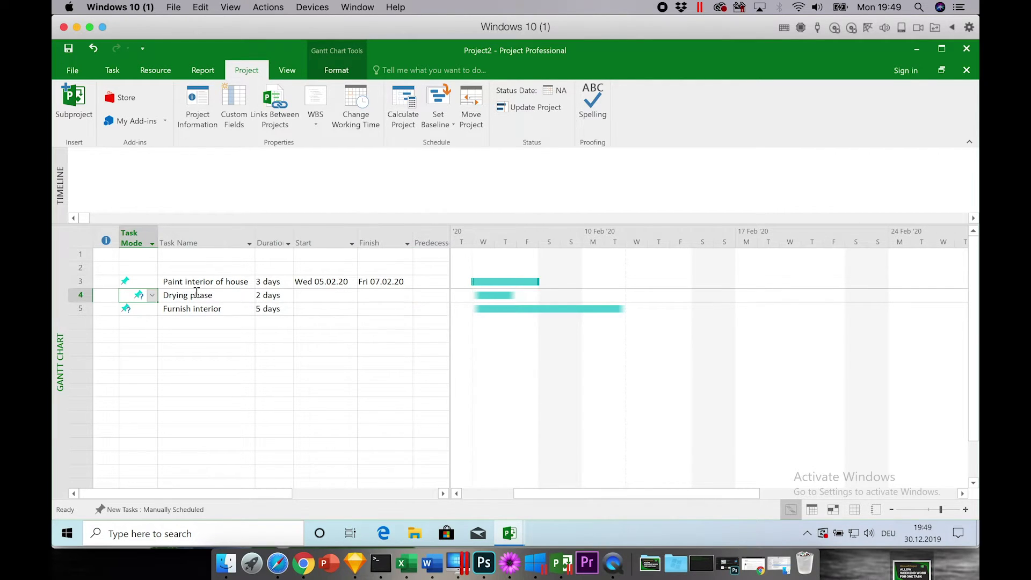
{"action": "left_click_drag", "start_coordinate": [81, 285], "coordinate": [81, 309]}
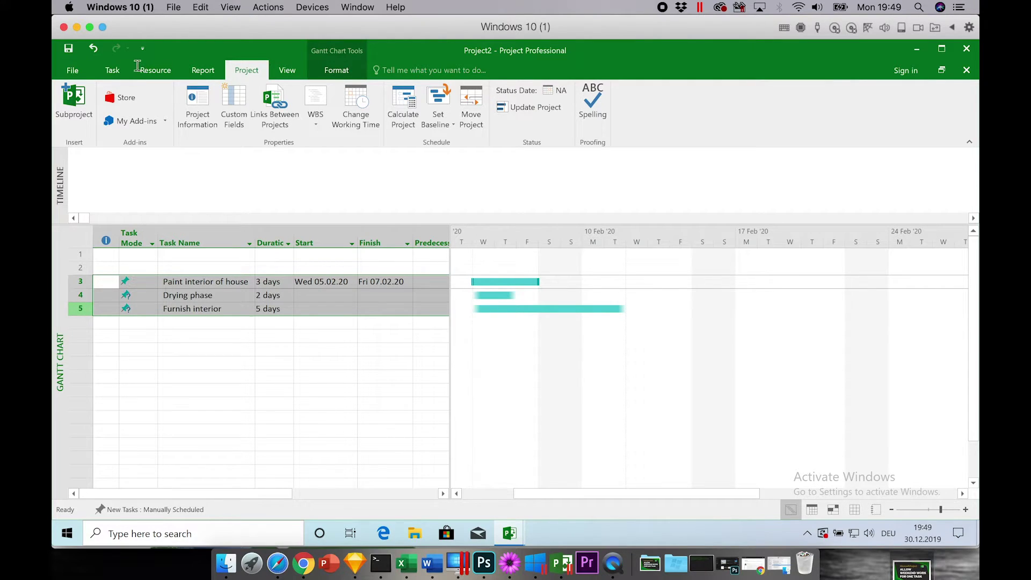
{"action": "left_click", "coordinate": [119, 71]}
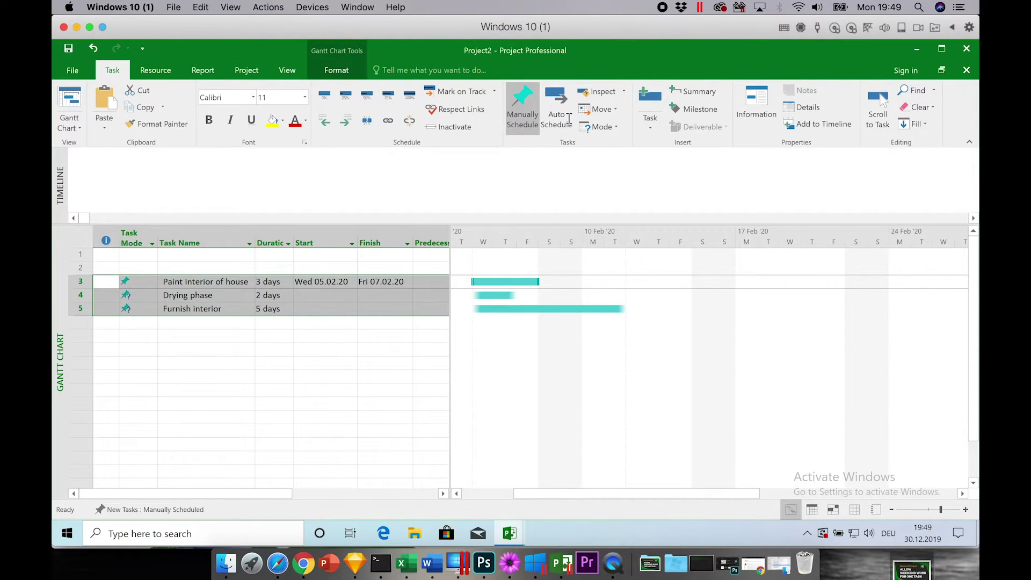
{"action": "left_click", "coordinate": [559, 103]}
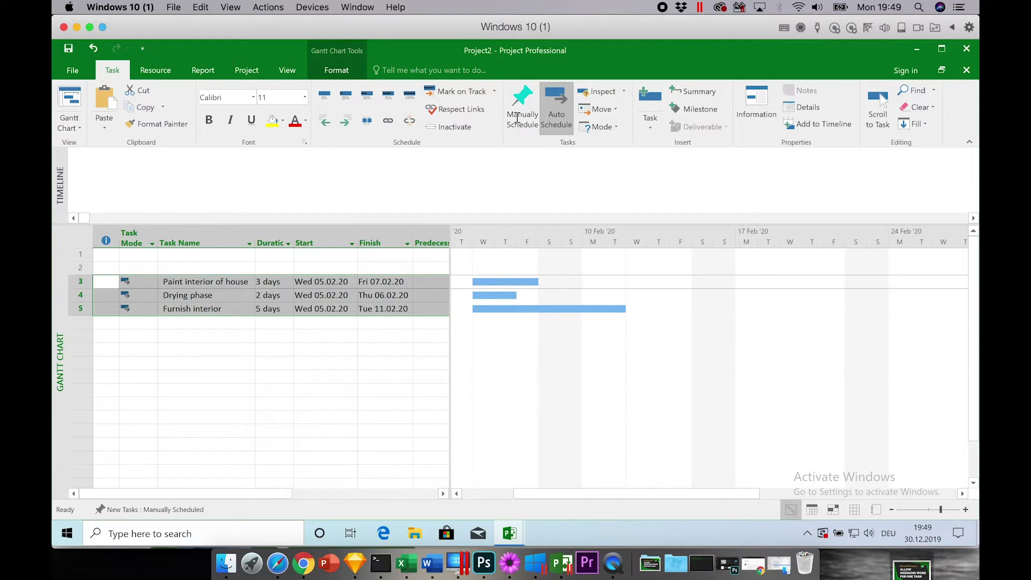
{"action": "left_click", "coordinate": [388, 121]}
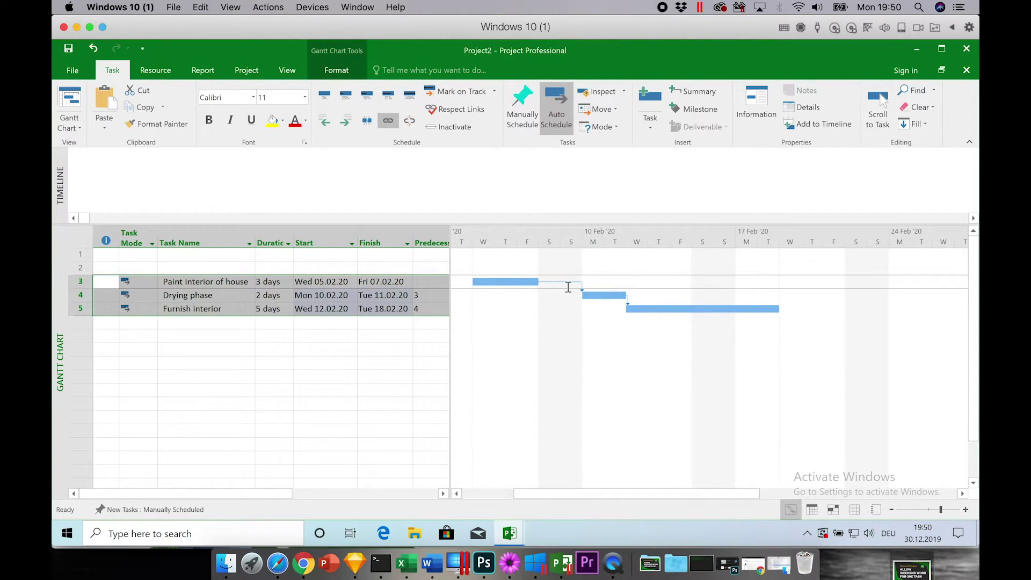
Review the Drying phase row in the linked schedule, then bring up the Project ribbon commands
{"action": "left_click", "coordinate": [366, 335]}
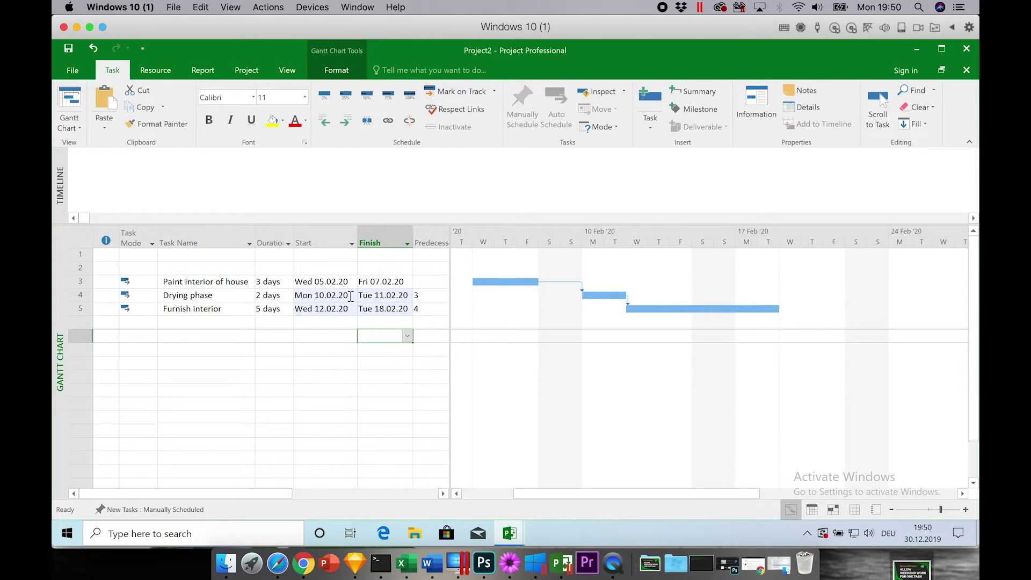
{"action": "left_click", "coordinate": [84, 295]}
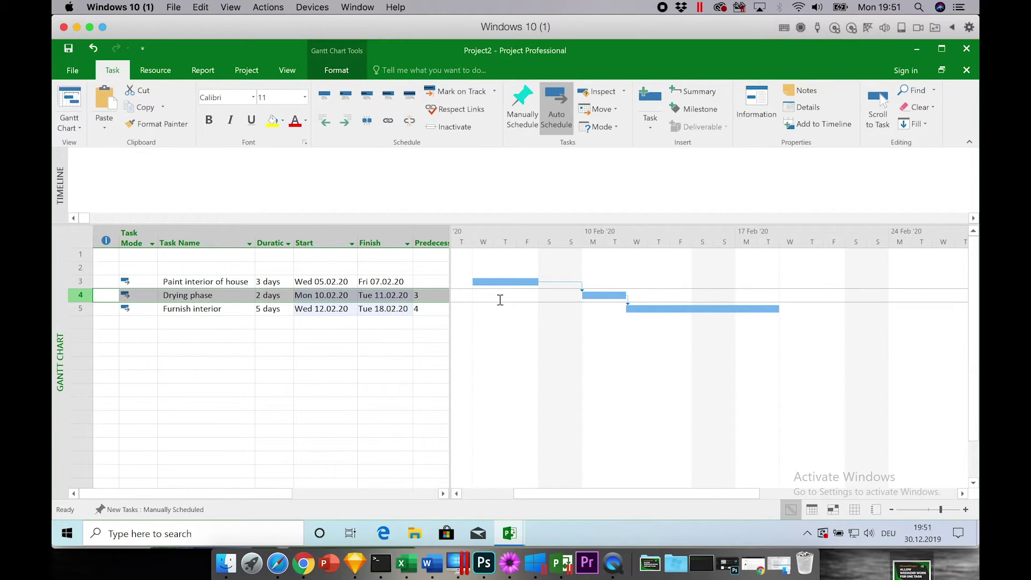
{"action": "left_click", "coordinate": [429, 321]}
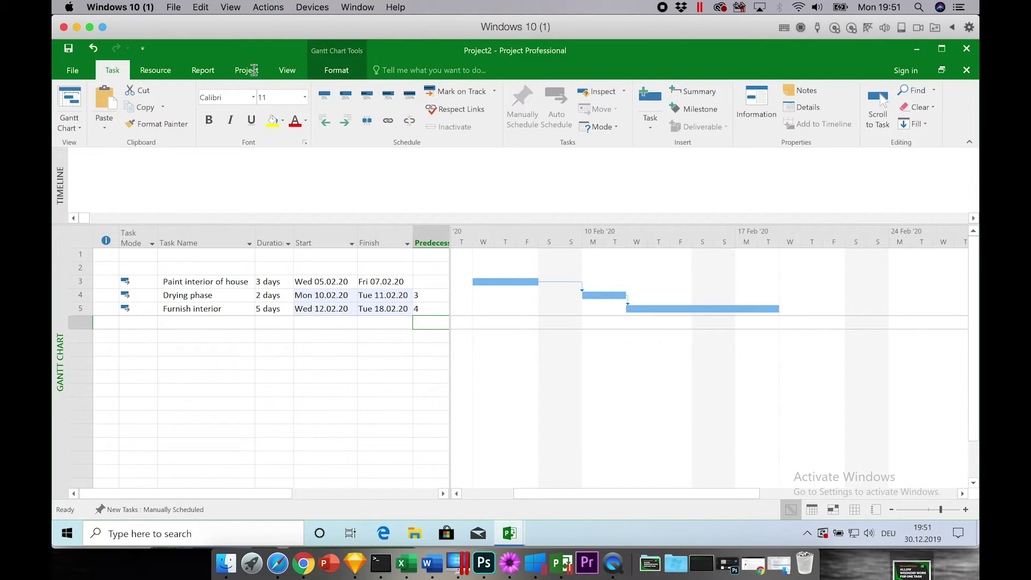
{"action": "left_click", "coordinate": [254, 70]}
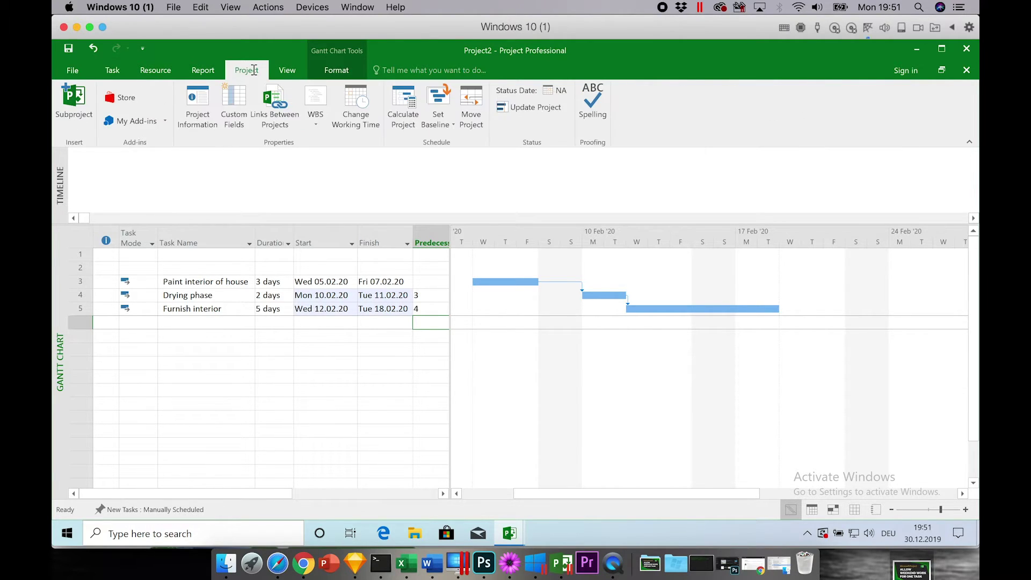
Create a new base calendar named 'Calendar with weekend work' in Change Working Time
{"action": "left_click", "coordinate": [359, 103]}
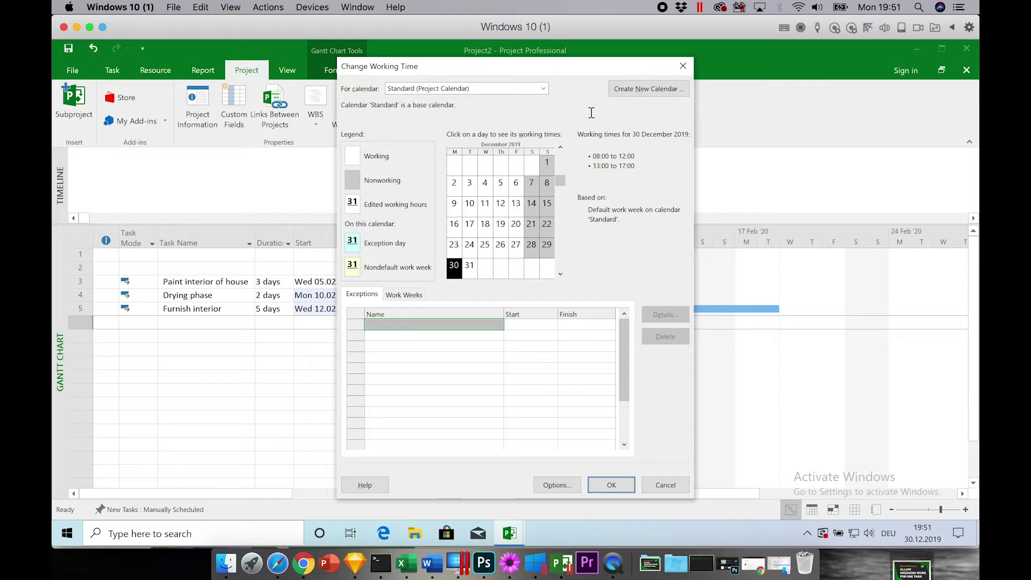
{"action": "left_click", "coordinate": [646, 89]}
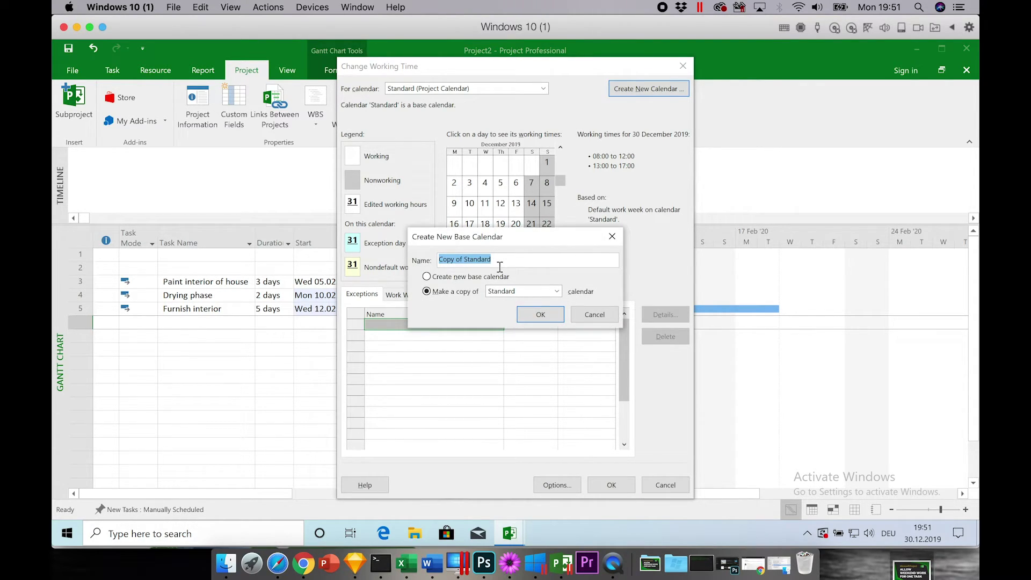
{"action": "left_click_drag", "start_coordinate": [500, 260], "coordinate": [359, 256]}
{"action": "type", "text": "Calendar w"}
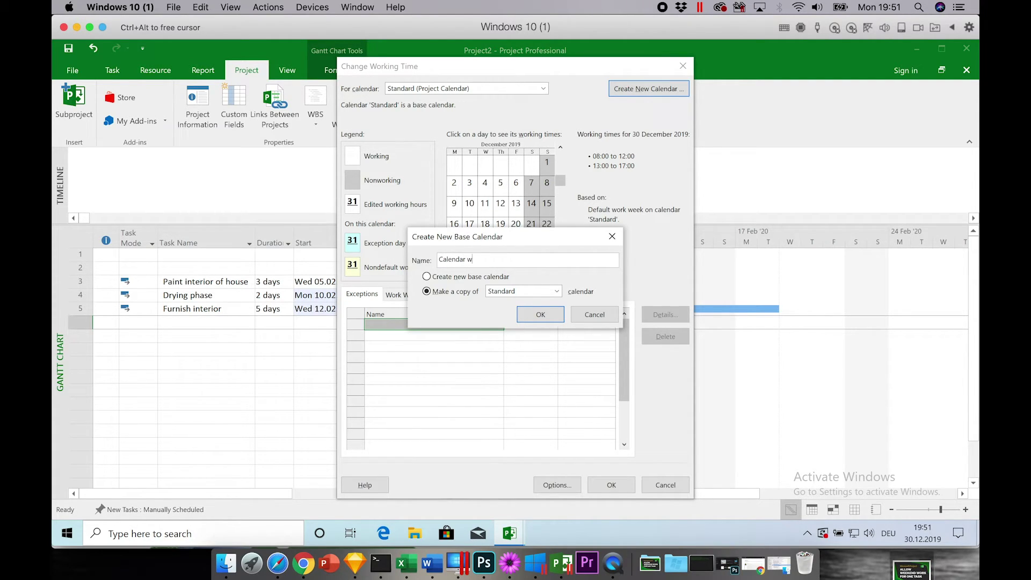
{"action": "type", "text": "ith weekend work"}
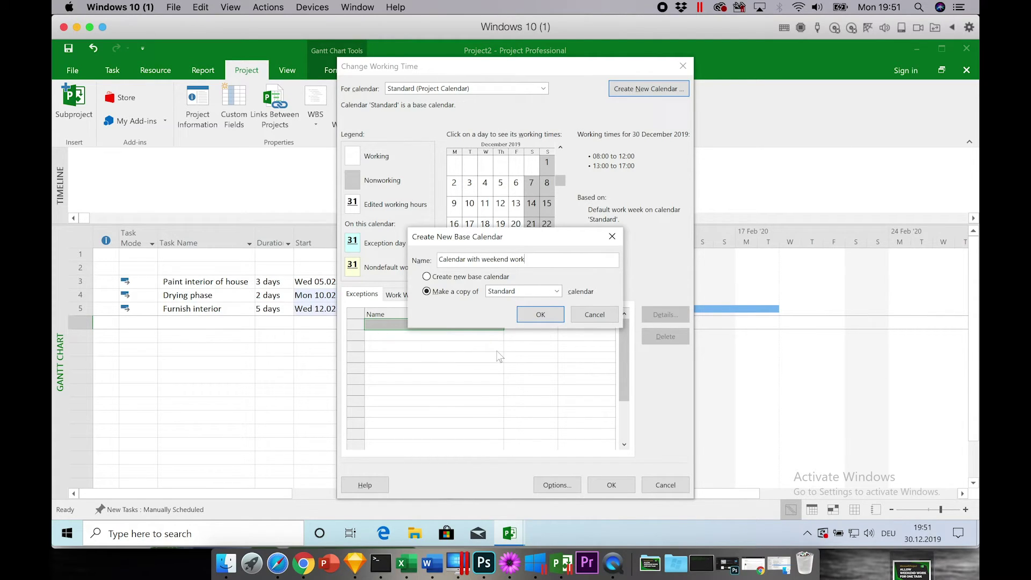
{"action": "left_click", "coordinate": [540, 314]}
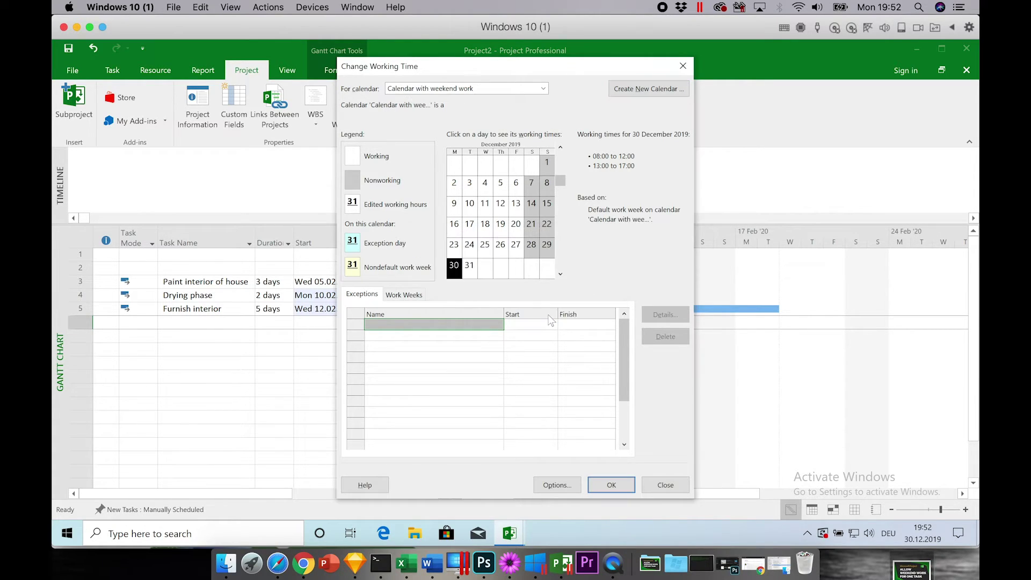
Show the new calendar's Work Weeks list with the [Default] week
{"action": "left_click", "coordinate": [416, 88]}
{"action": "left_click", "coordinate": [432, 92]}
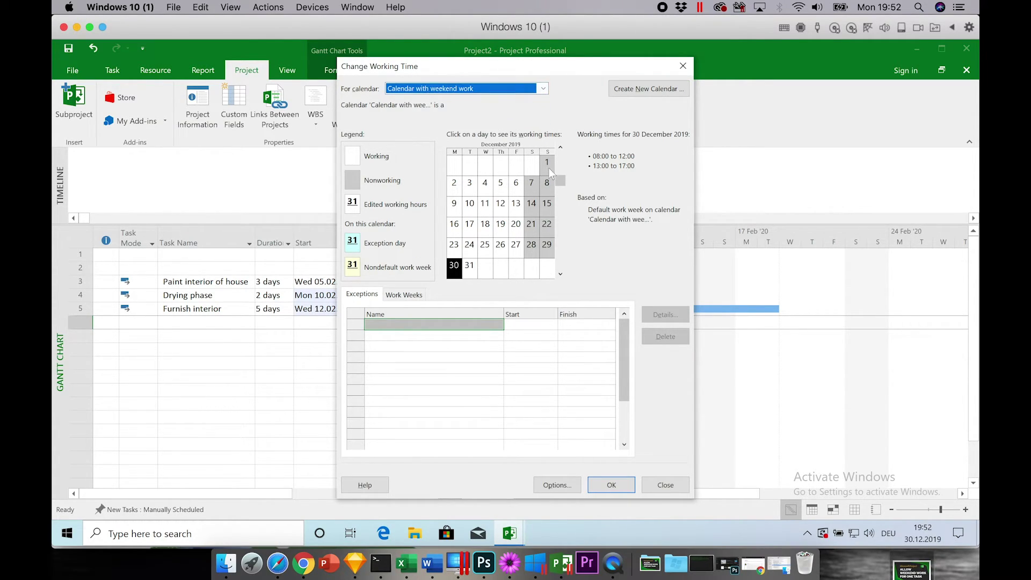
{"action": "left_click", "coordinate": [413, 298]}
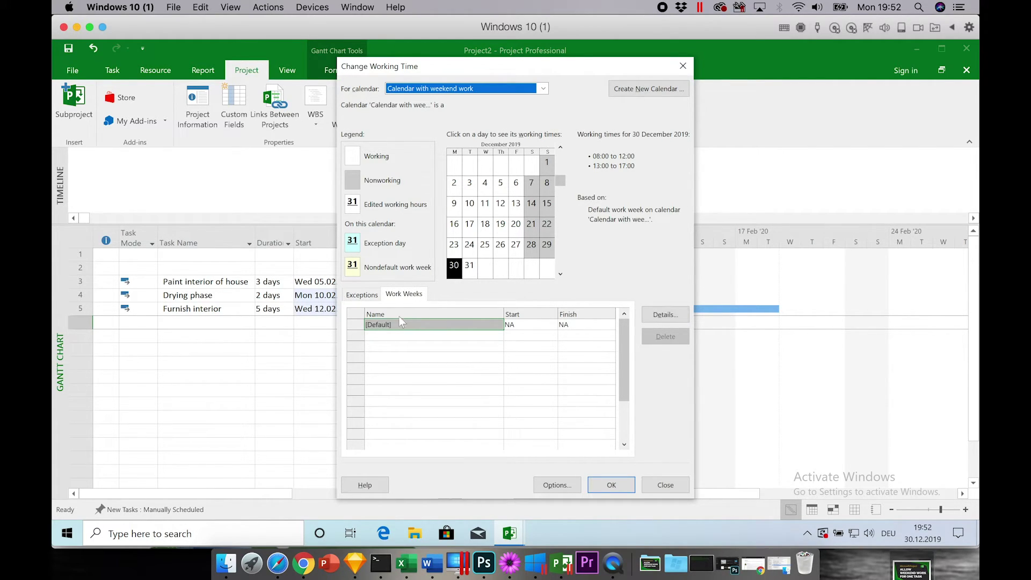
Open the [Default] week's day details and review each day's working times
{"action": "double_click", "coordinate": [441, 325]}
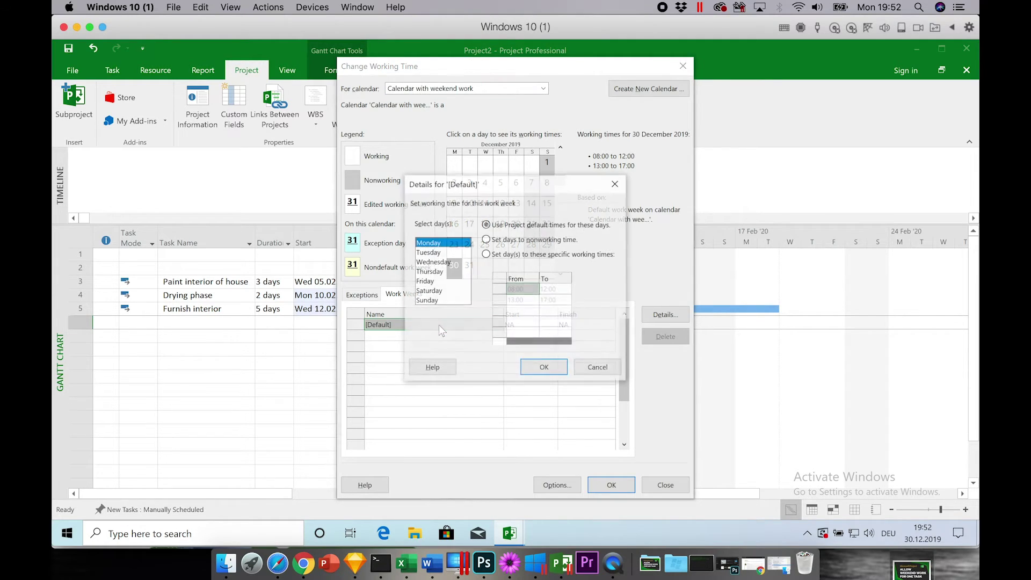
{"action": "left_click", "coordinate": [435, 253]}
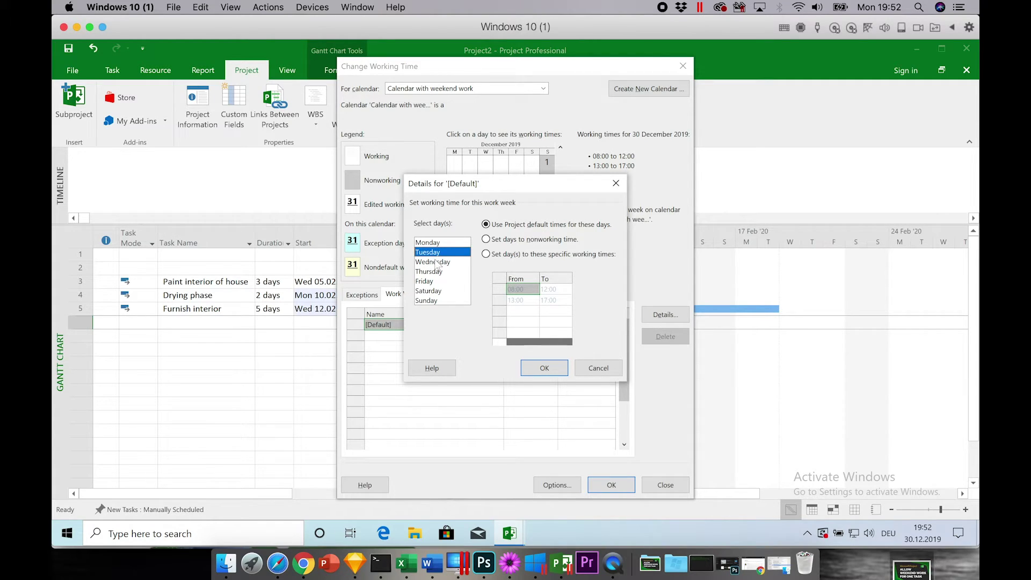
{"action": "left_click", "coordinate": [438, 262]}
{"action": "left_click", "coordinate": [439, 272]}
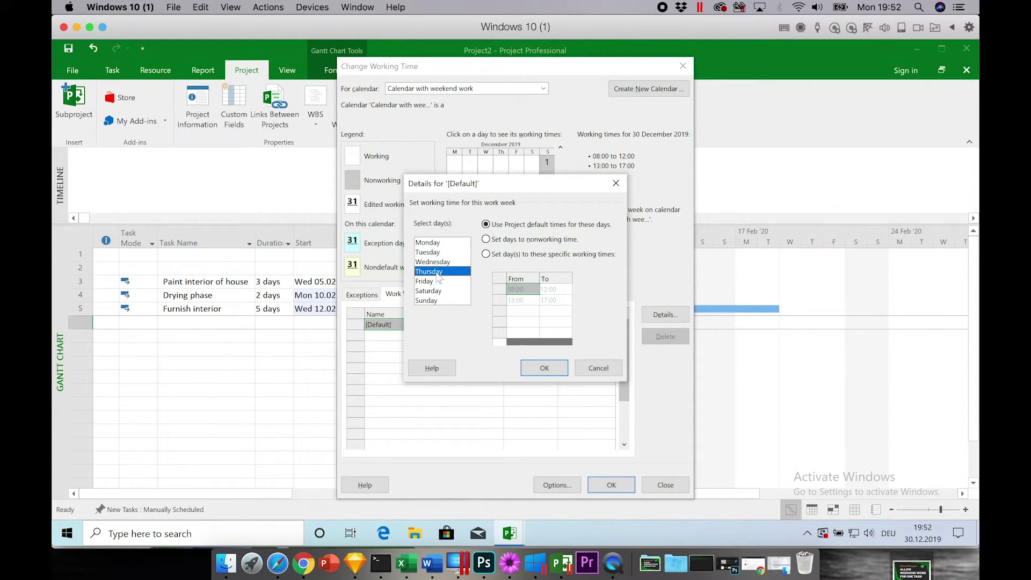
{"action": "left_click", "coordinate": [438, 282]}
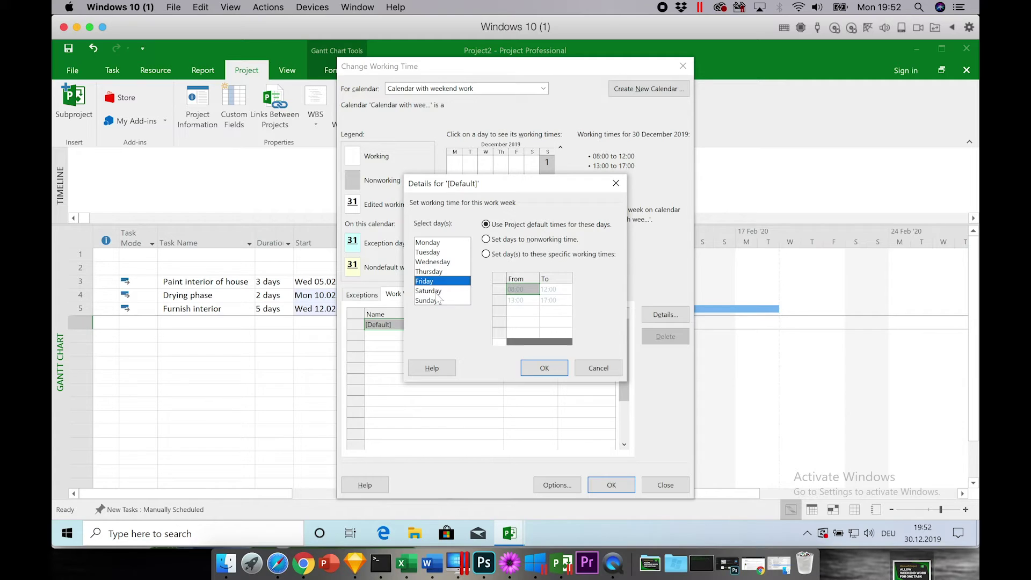
{"action": "left_click", "coordinate": [436, 292]}
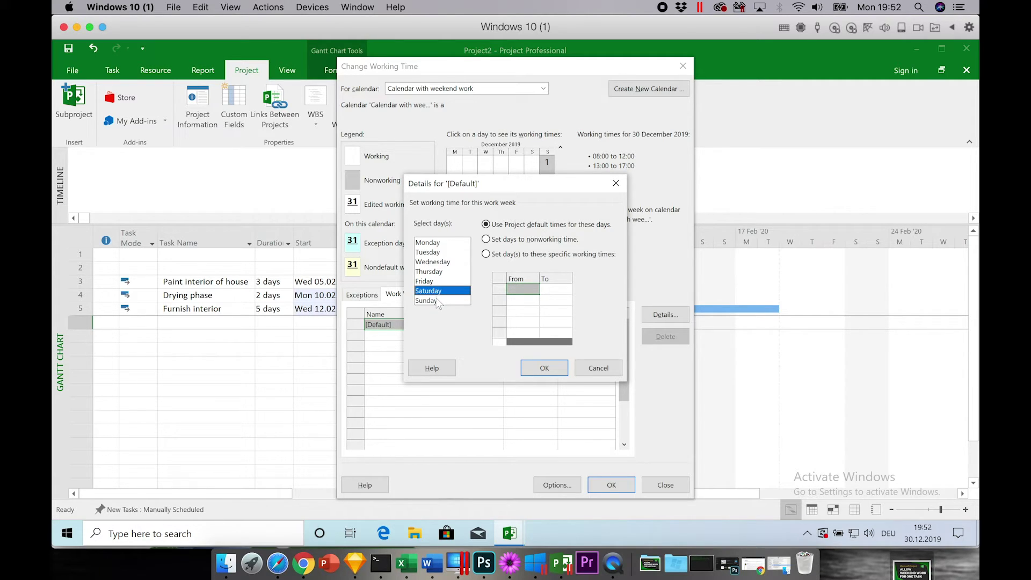
{"action": "left_click", "coordinate": [437, 302]}
Give Saturday specific working times 08:00–12:00 and 13:00–17:00
{"action": "left_click", "coordinate": [436, 291]}
{"action": "left_click", "coordinate": [487, 255]}
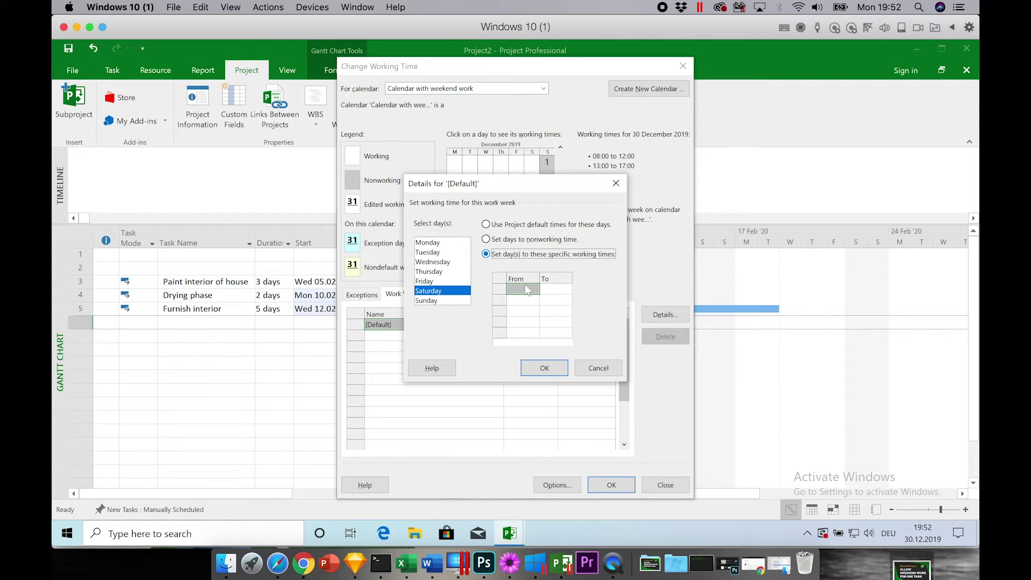
{"action": "left_click", "coordinate": [526, 288]}
{"action": "type", "text": "8"}
{"action": "left_click", "coordinate": [552, 290]}
{"action": "type", "text": "9:00"}
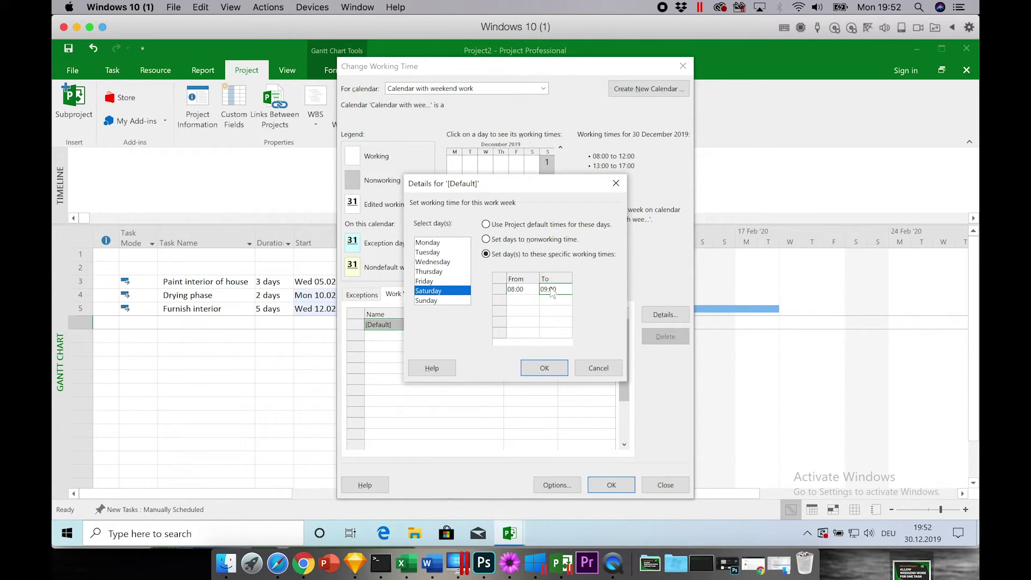
{"action": "type", "text": "12"}
{"action": "left_click", "coordinate": [523, 300]}
{"action": "type", "text": "13:00"}
{"action": "key", "text": "Tab"}
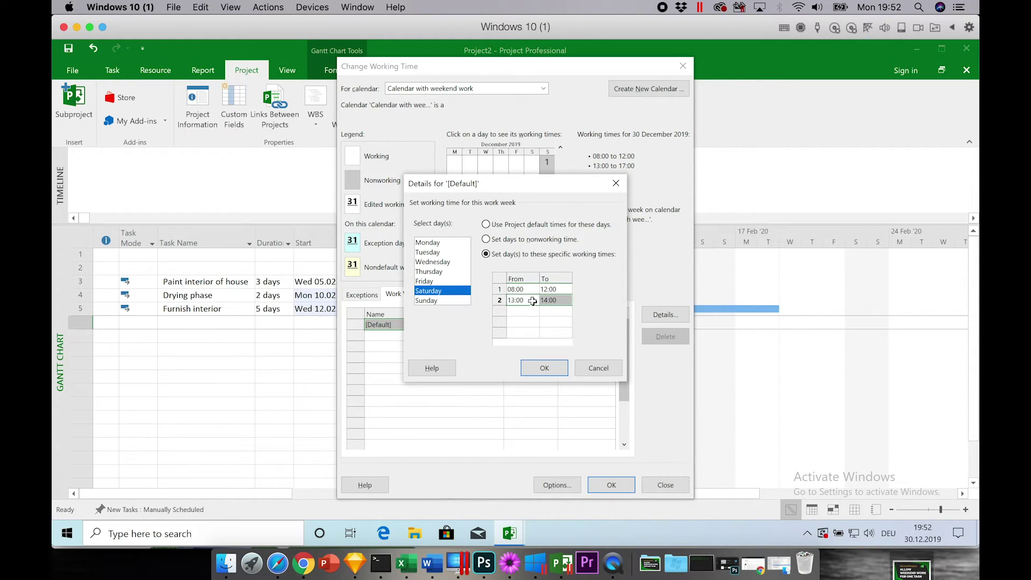
{"action": "left_click", "coordinate": [557, 301]}
{"action": "type", "text": "17"}
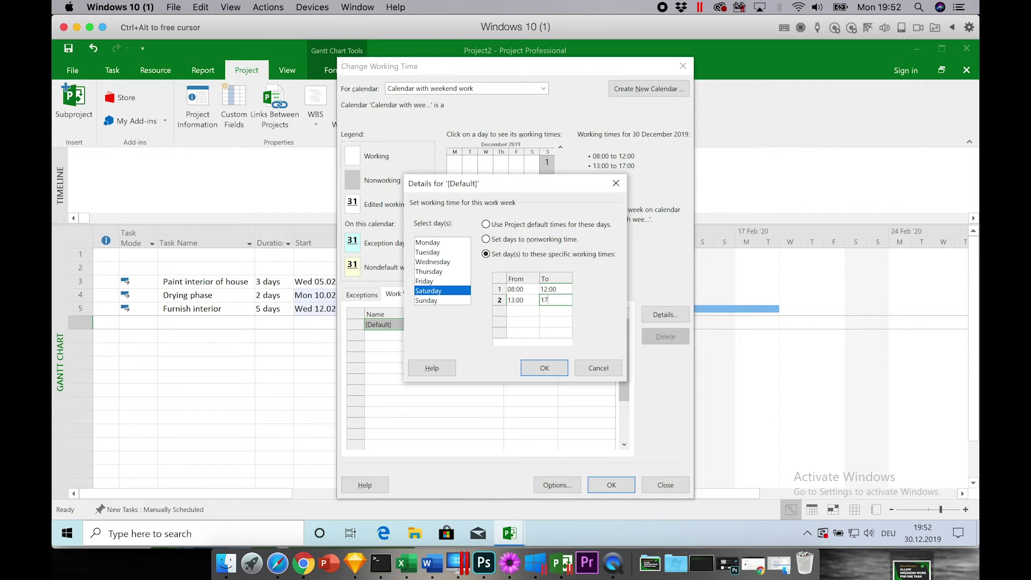
{"action": "left_click", "coordinate": [556, 310]}
Apply Saturday's hours and reopen the [Default] week details to check them
{"action": "left_click", "coordinate": [449, 300]}
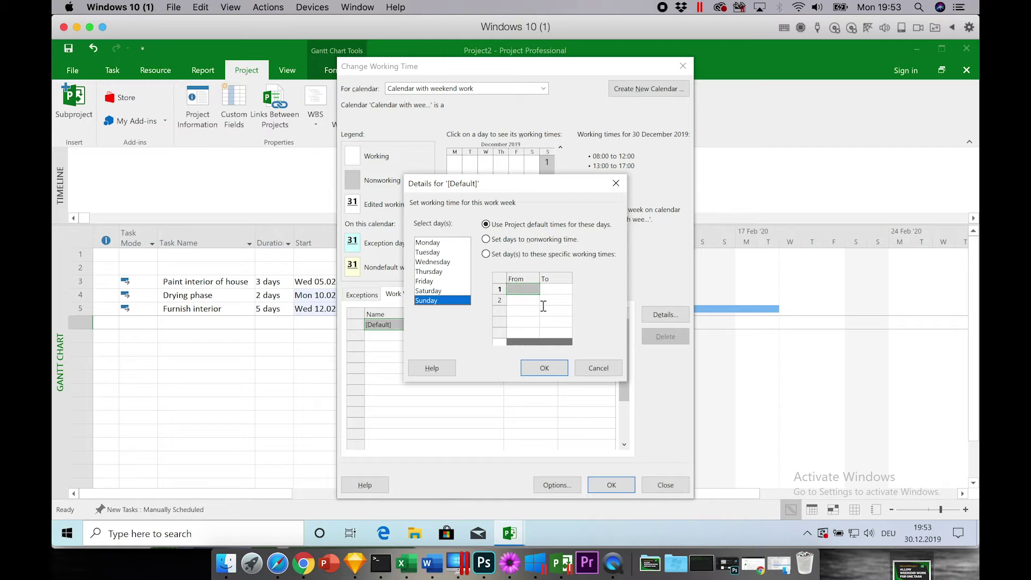
{"action": "left_click_drag", "start_coordinate": [528, 184], "coordinate": [467, 158]}
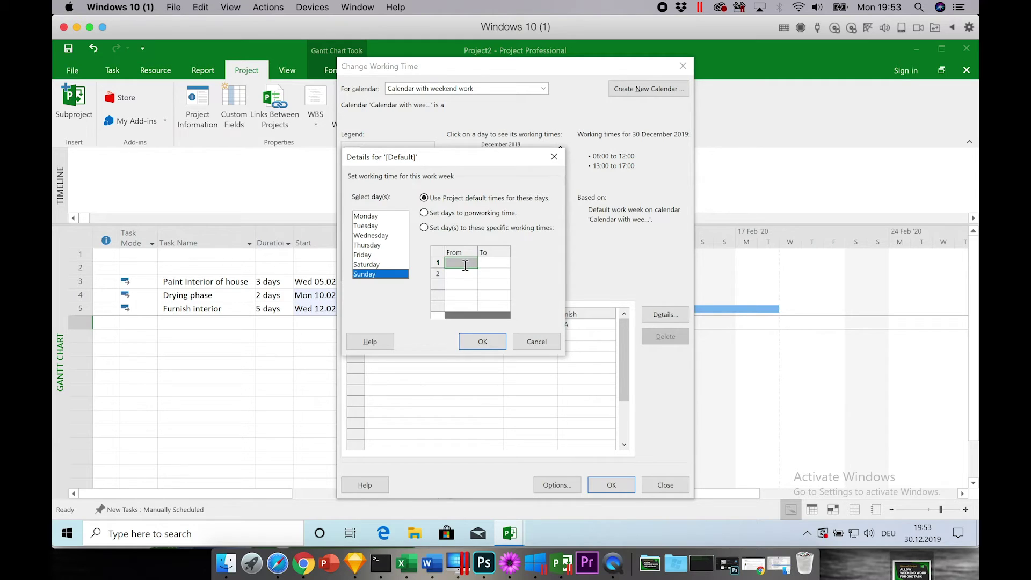
{"action": "key", "text": "Escape"}
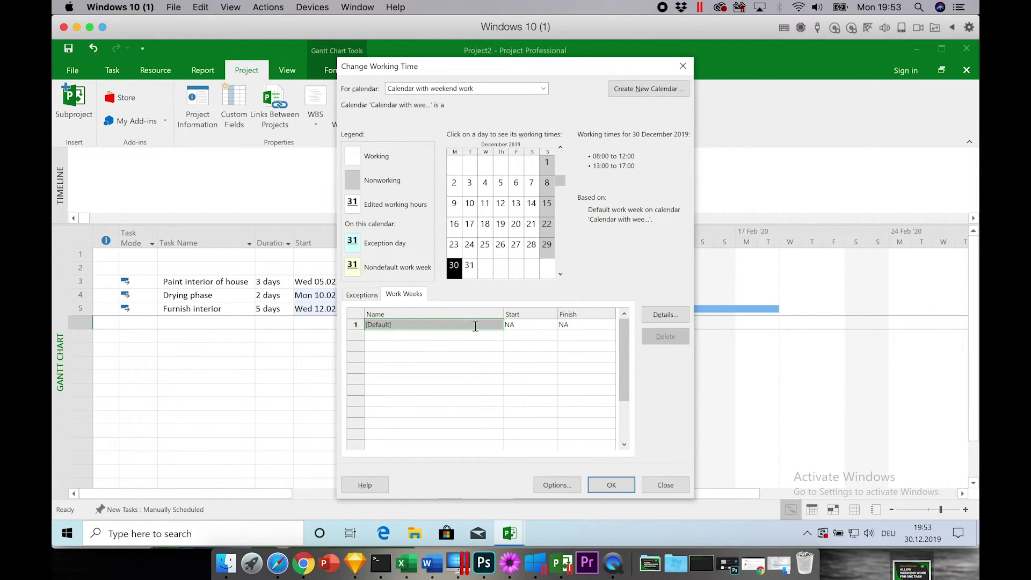
{"action": "double_click", "coordinate": [434, 325]}
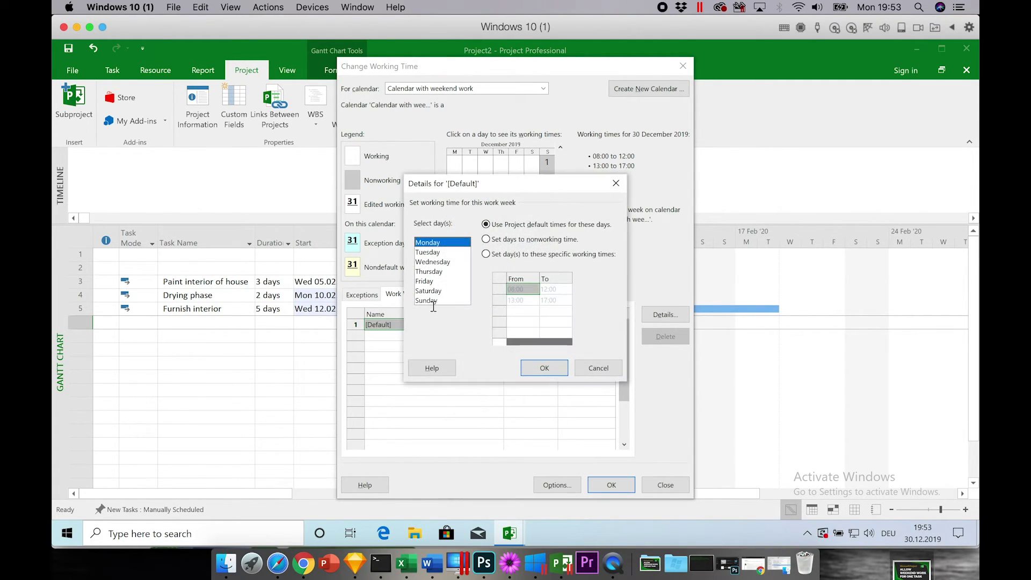
{"action": "left_click", "coordinate": [429, 291]}
Give Sunday specific working times 08:00–12:00 and 13:00–17:00
{"action": "left_click", "coordinate": [438, 301]}
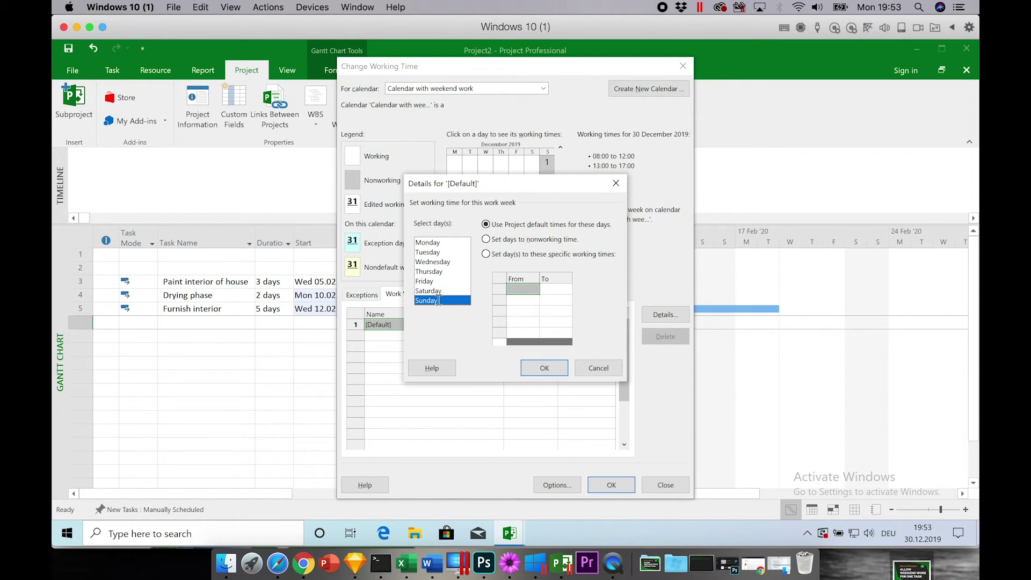
{"action": "left_click", "coordinate": [486, 253]}
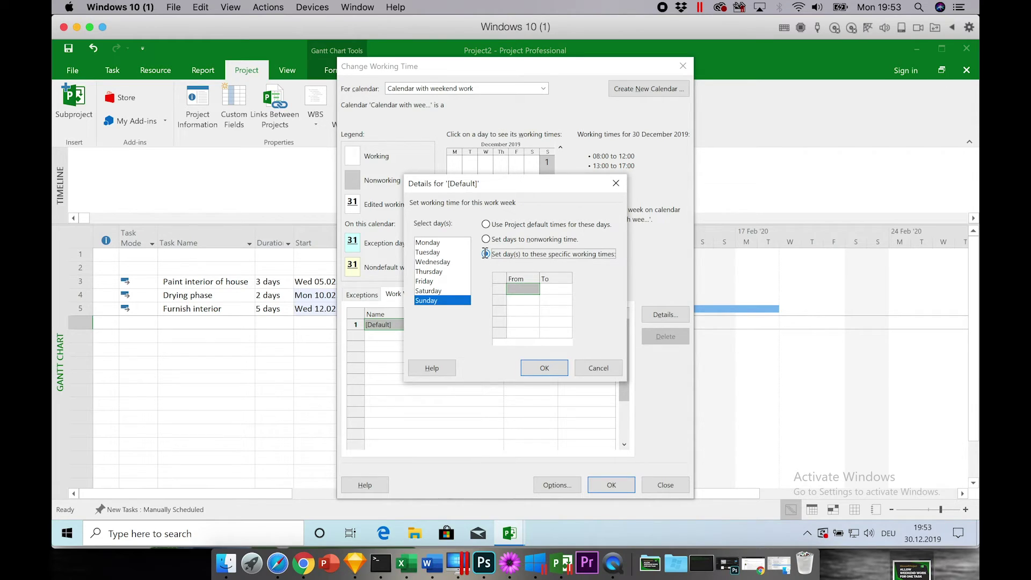
{"action": "left_click", "coordinate": [519, 290]}
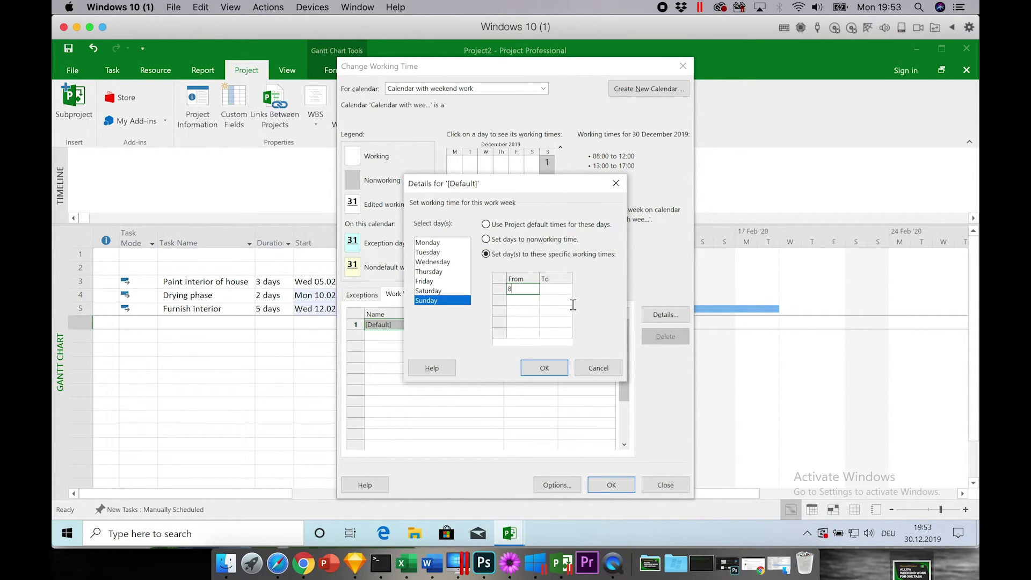
{"action": "left_click", "coordinate": [558, 293]}
{"action": "type", "text": "12"}
{"action": "left_click", "coordinate": [529, 299]}
{"action": "type", "text": "13"}
{"action": "left_click", "coordinate": [548, 299]}
{"action": "type", "text": "17"}
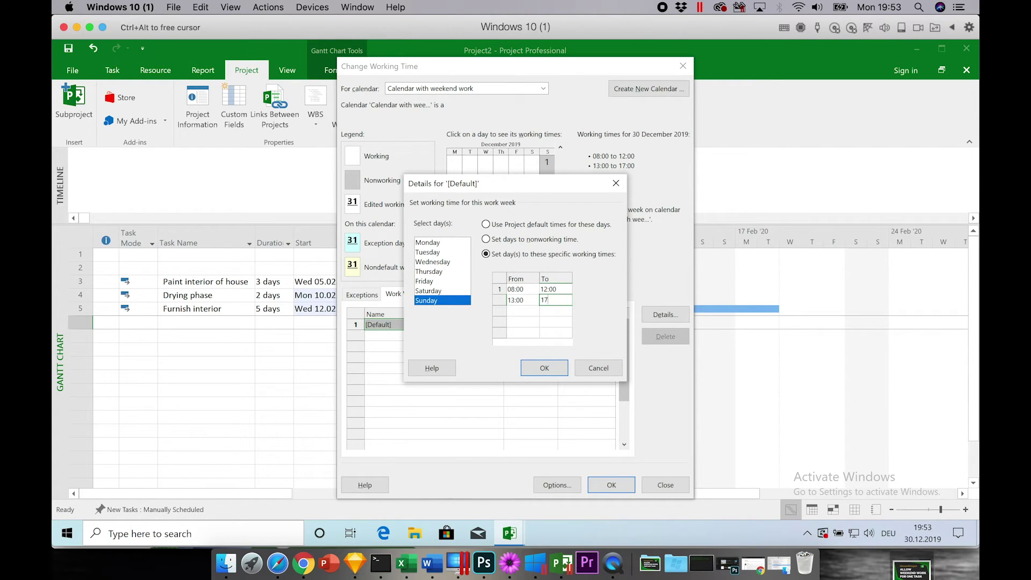
{"action": "left_click", "coordinate": [559, 310]}
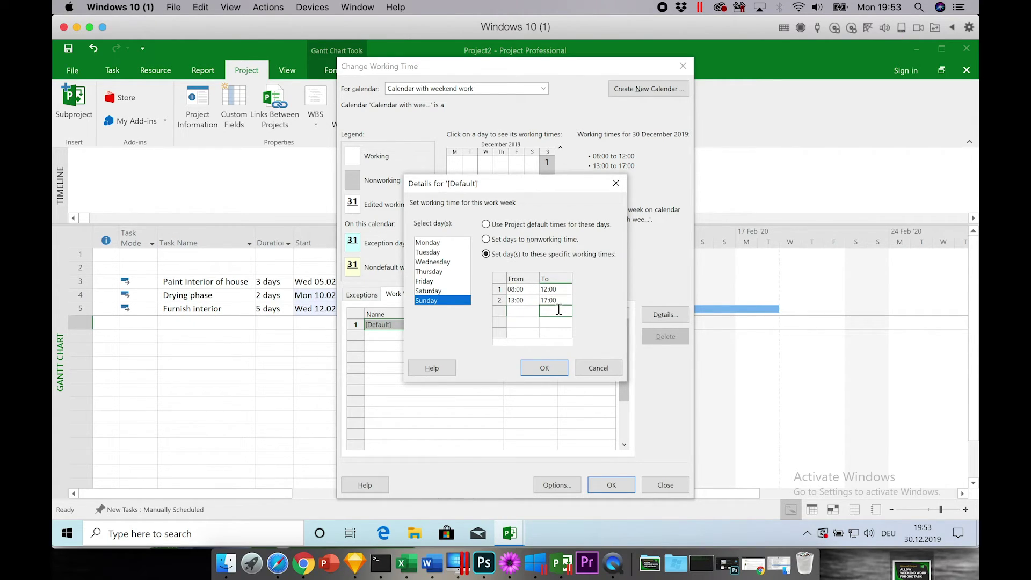
Confirm the Details and Change Working Time dialogs to store the weekend hours
{"action": "left_click", "coordinate": [549, 368]}
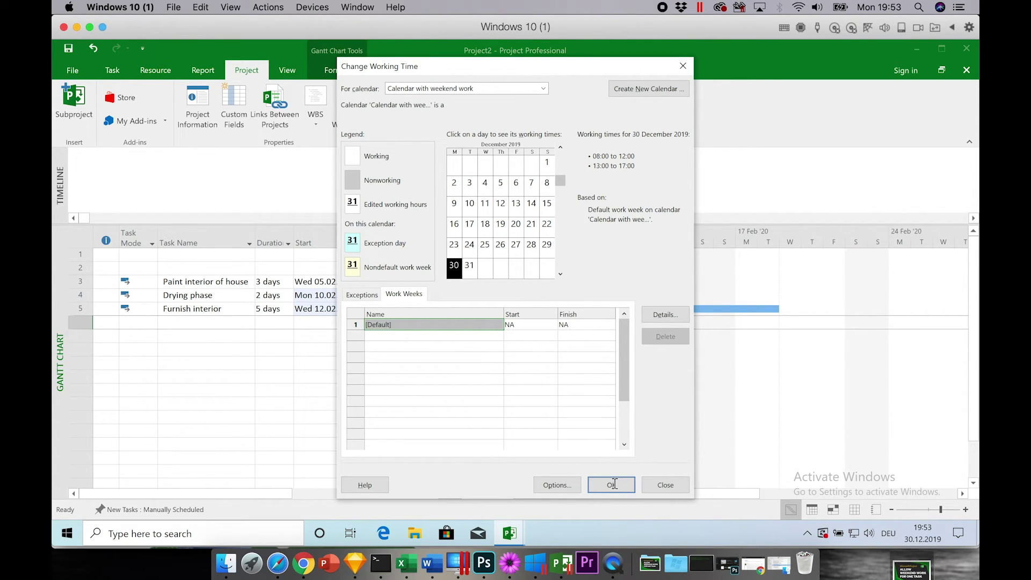
{"action": "left_click", "coordinate": [614, 484]}
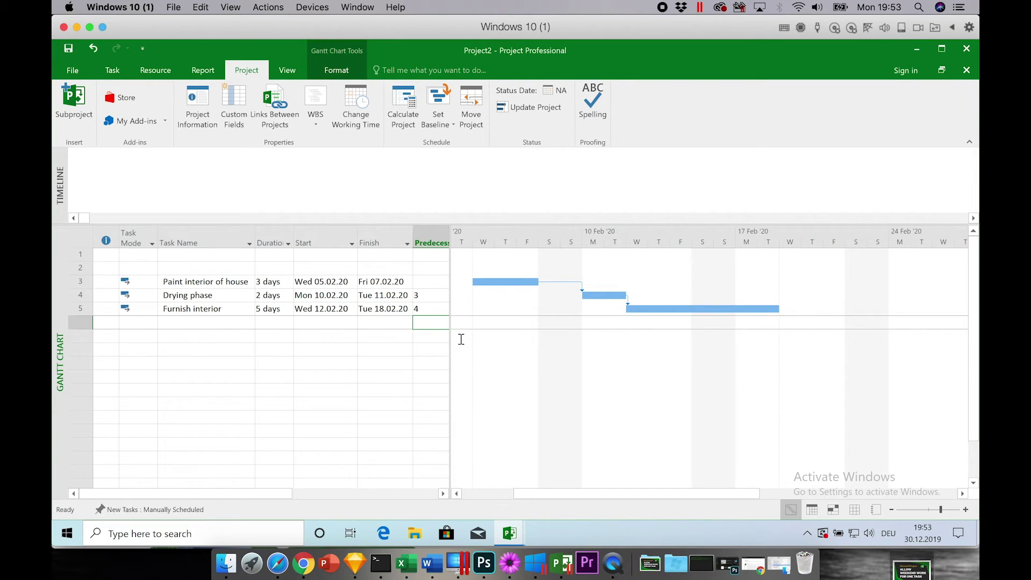
Set the Drying phase task's calendar to 'Calendar with weekend work' in its Advanced settings
{"action": "left_click", "coordinate": [85, 296]}
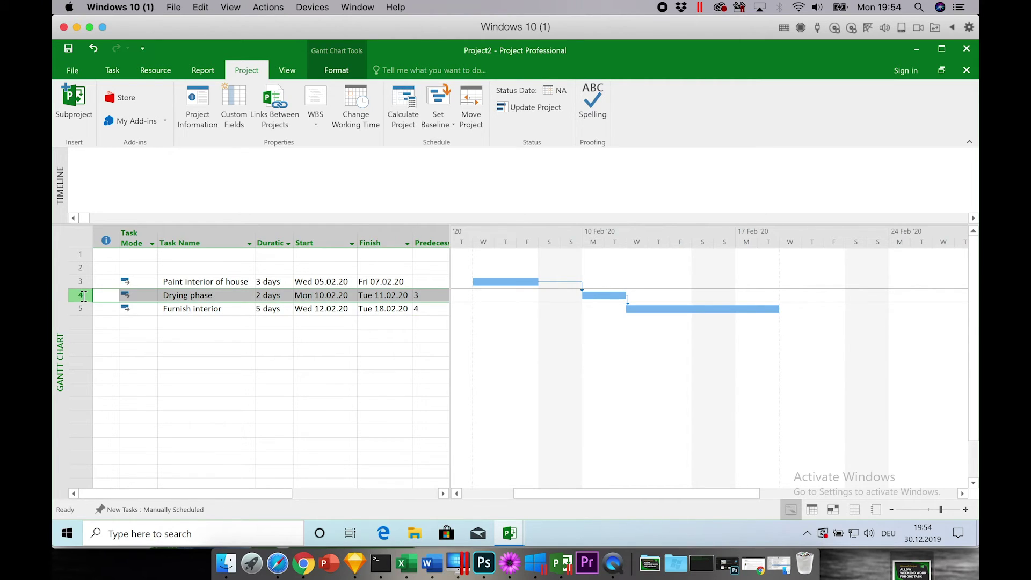
{"action": "double_click", "coordinate": [323, 296]}
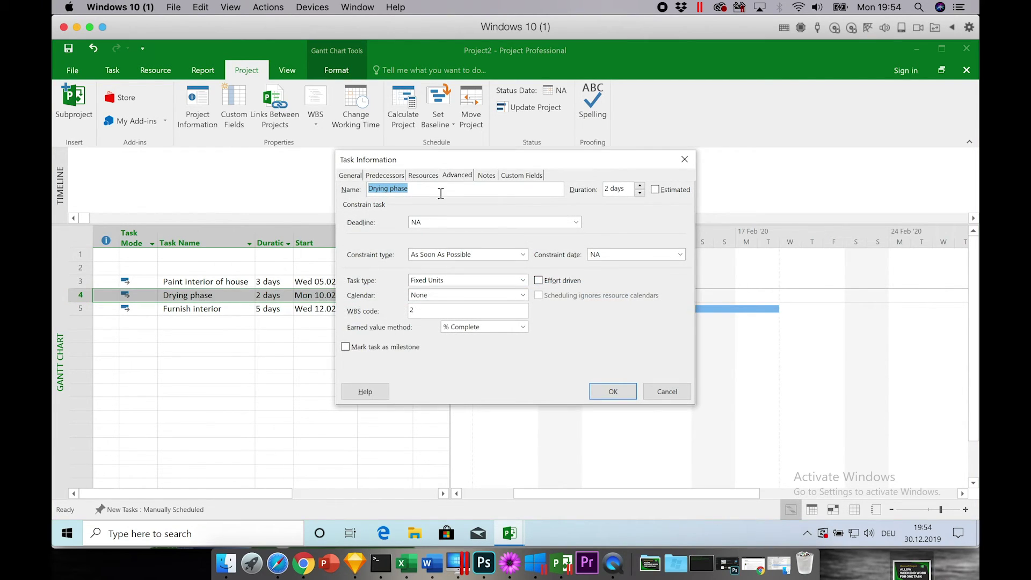
{"action": "left_click", "coordinate": [460, 174]}
{"action": "left_click", "coordinate": [451, 295]}
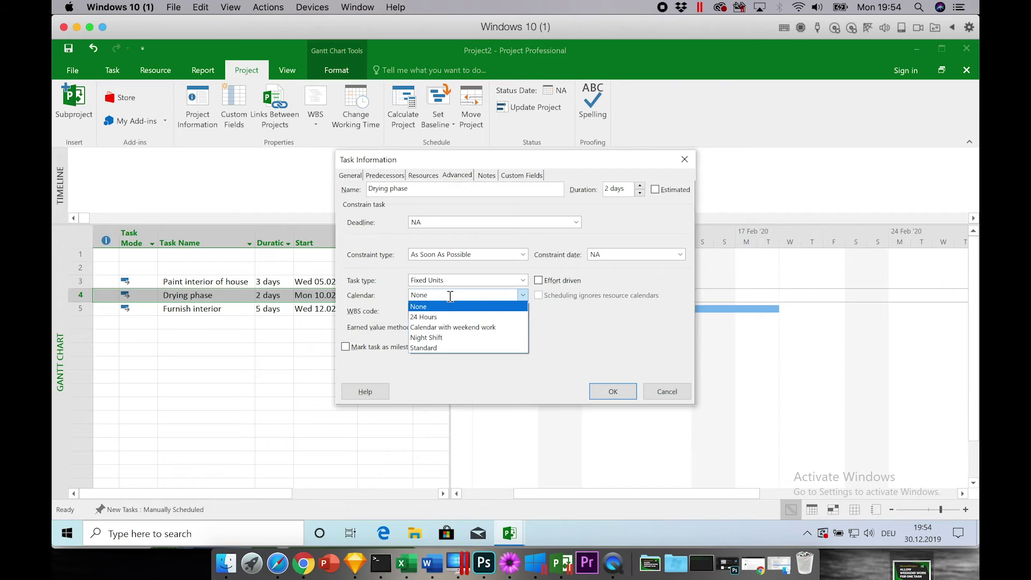
{"action": "left_click", "coordinate": [484, 326]}
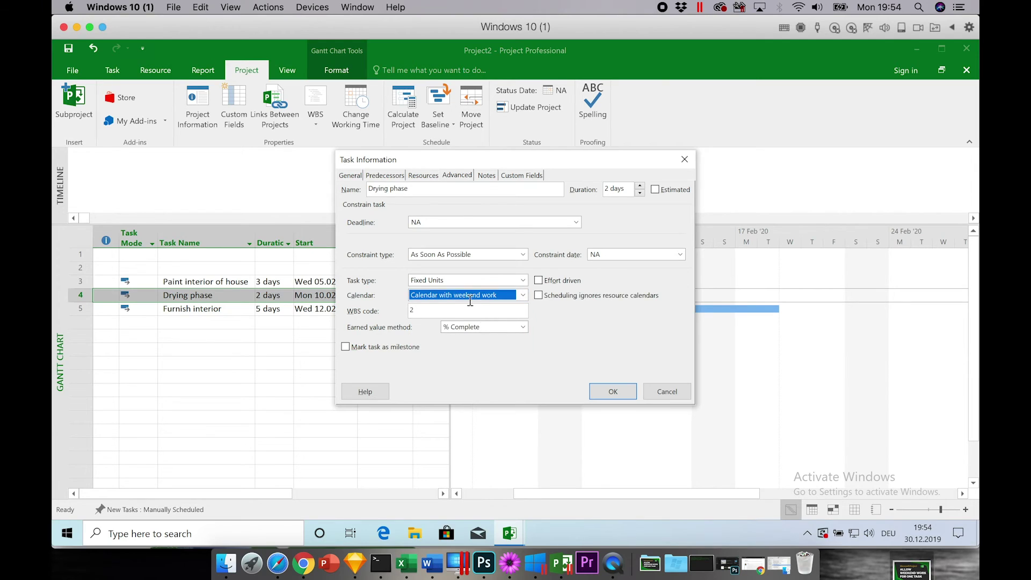
{"action": "left_click", "coordinate": [613, 391]}
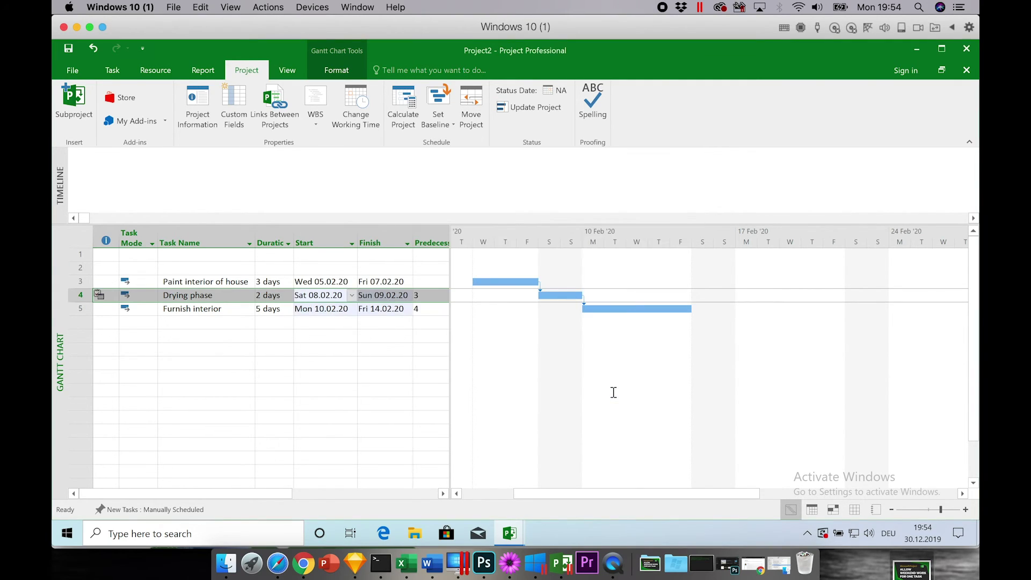